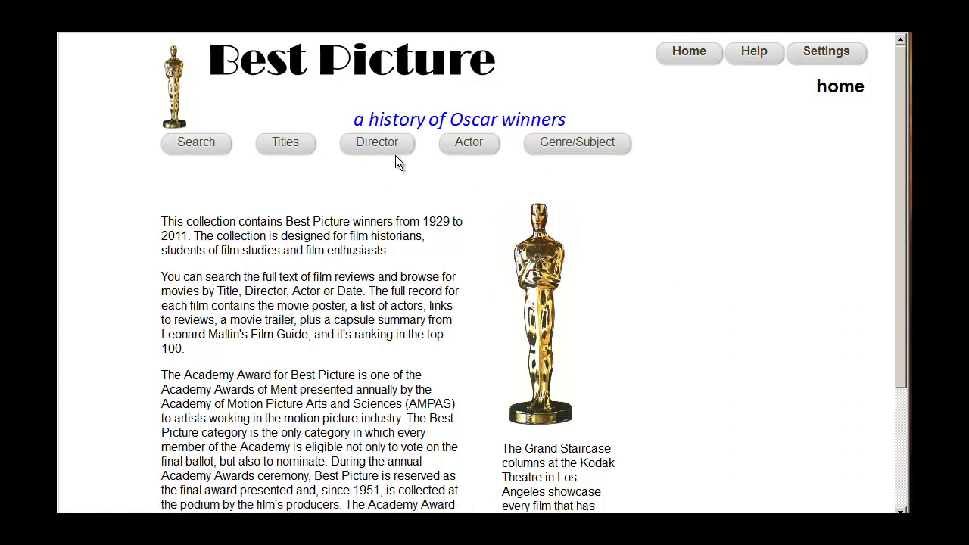
# - Switch to Greenstone Librarian Interface and add the five film PDFs from the Week 9 workspace folder to the collection
pyautogui.moveTo(896, 180); pyautogui.dragTo(898, 310)
pyautogui.hotkey('alt', 'Tab')
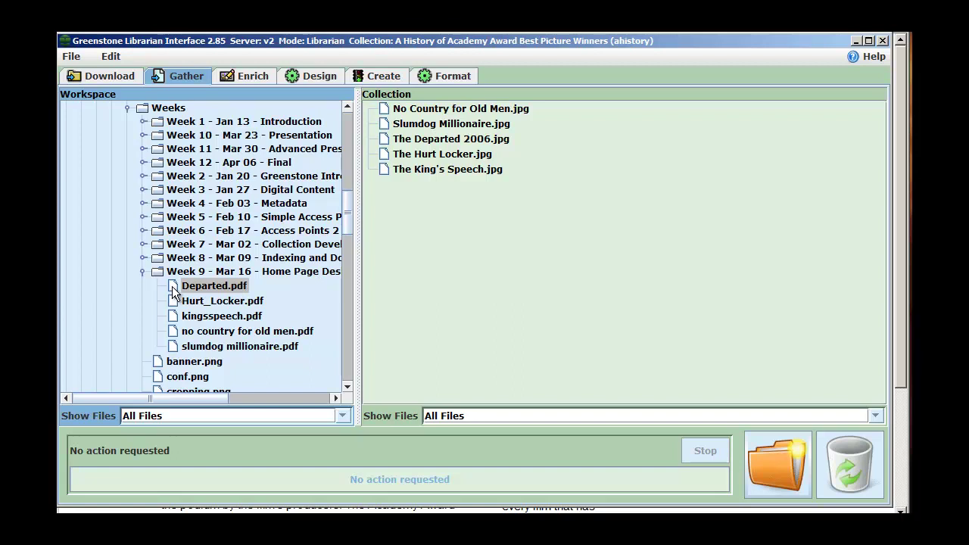
pyautogui.moveTo(172, 286); pyautogui.dragTo(444, 240)
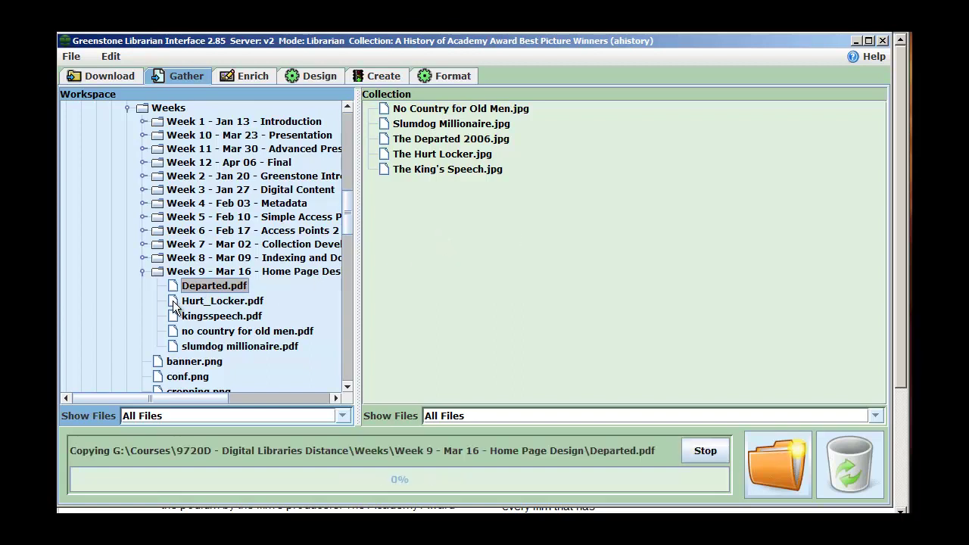
pyautogui.moveTo(173, 304); pyautogui.dragTo(366, 280)
pyautogui.moveTo(175, 321); pyautogui.dragTo(409, 274)
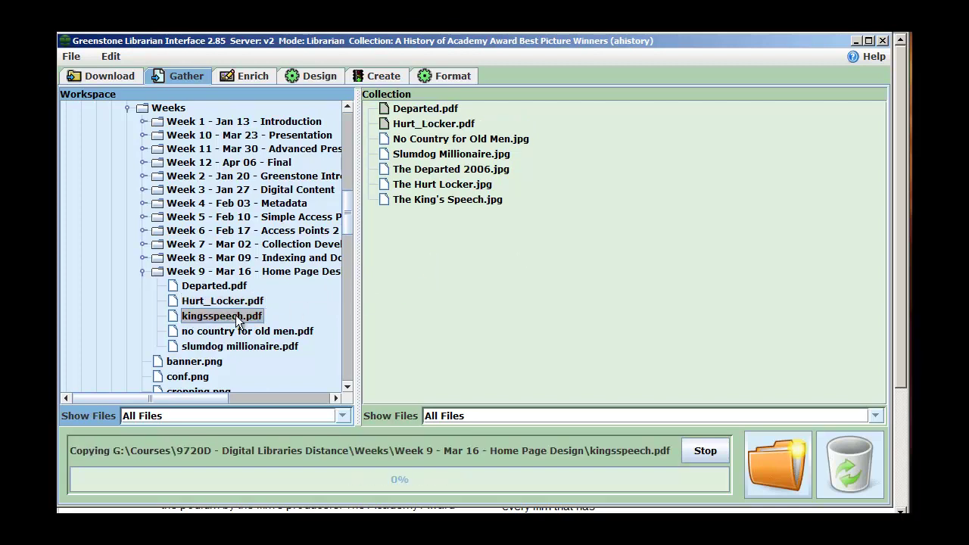
pyautogui.click(174, 332)
pyautogui.moveTo(173, 332); pyautogui.dragTo(435, 281)
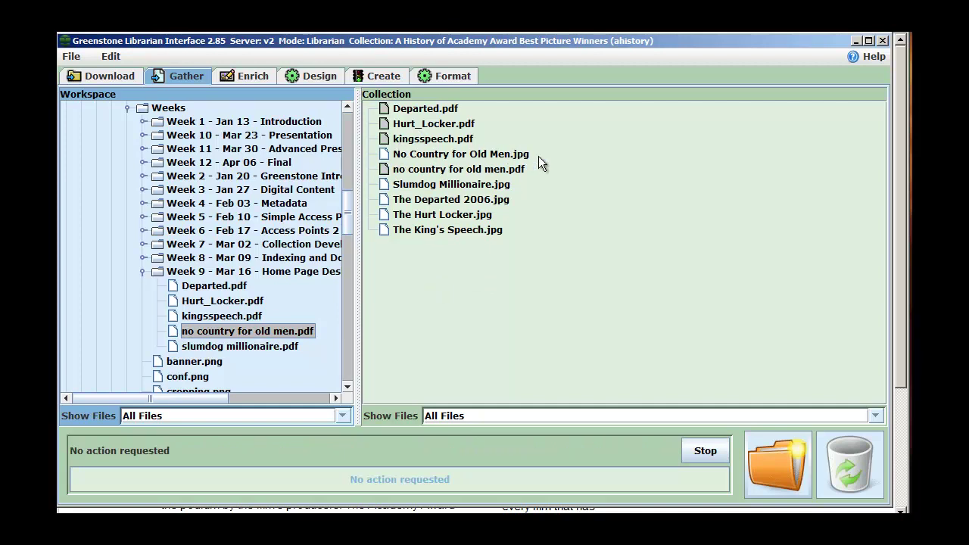
pyautogui.click(208, 346)
pyautogui.moveTo(175, 347); pyautogui.dragTo(392, 291)
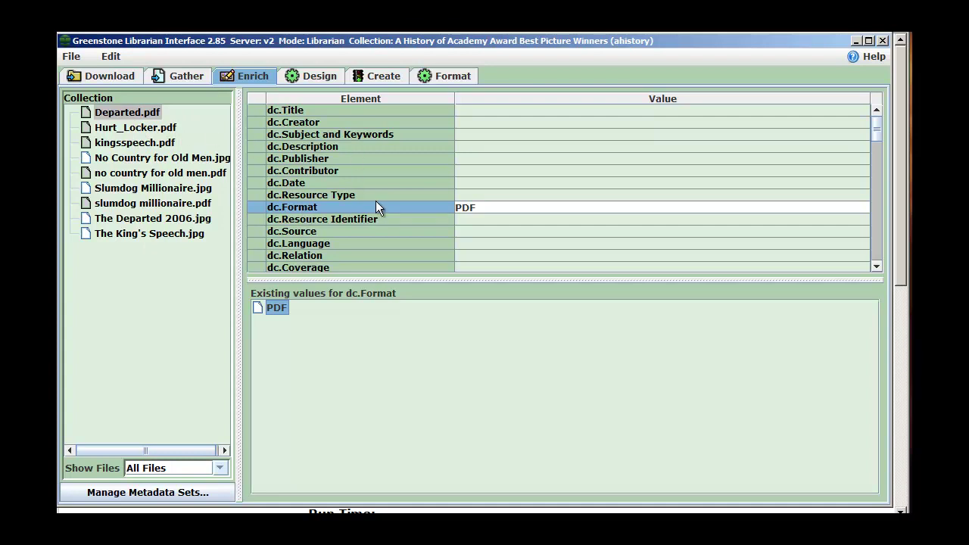
# - Check the dc.Format value of Hurt_Locker.pdf and the metadata of Slumdog Millionaire.jpg
pyautogui.click(161, 130)
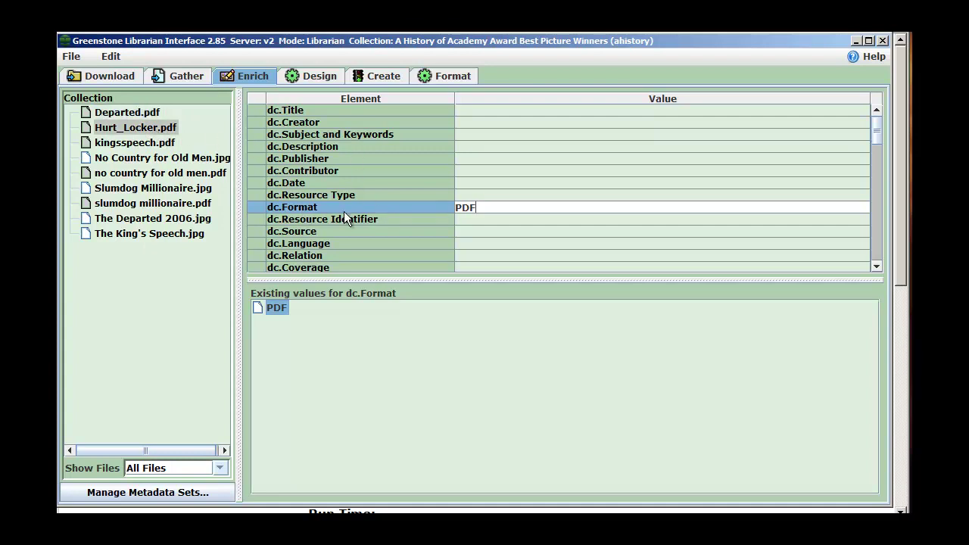
pyautogui.click(458, 212)
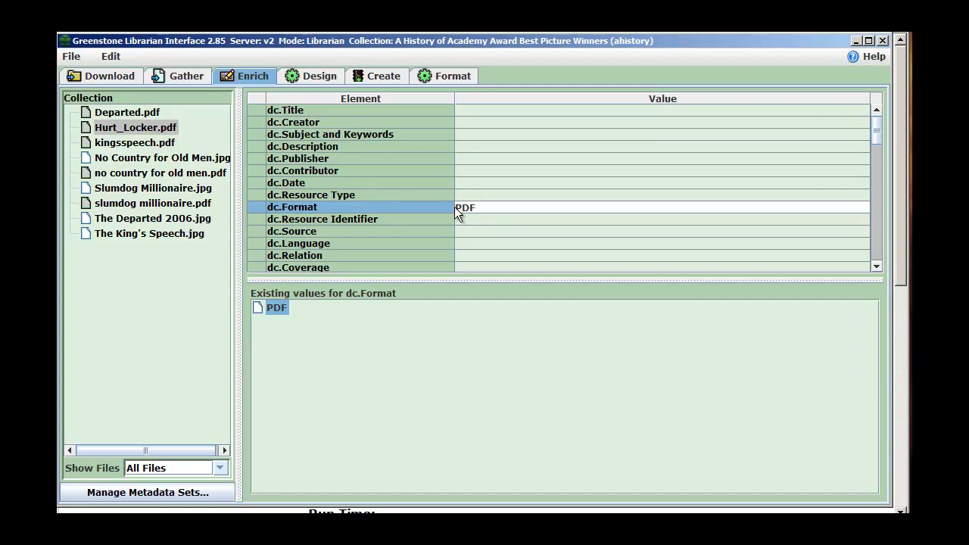
pyautogui.click(185, 190)
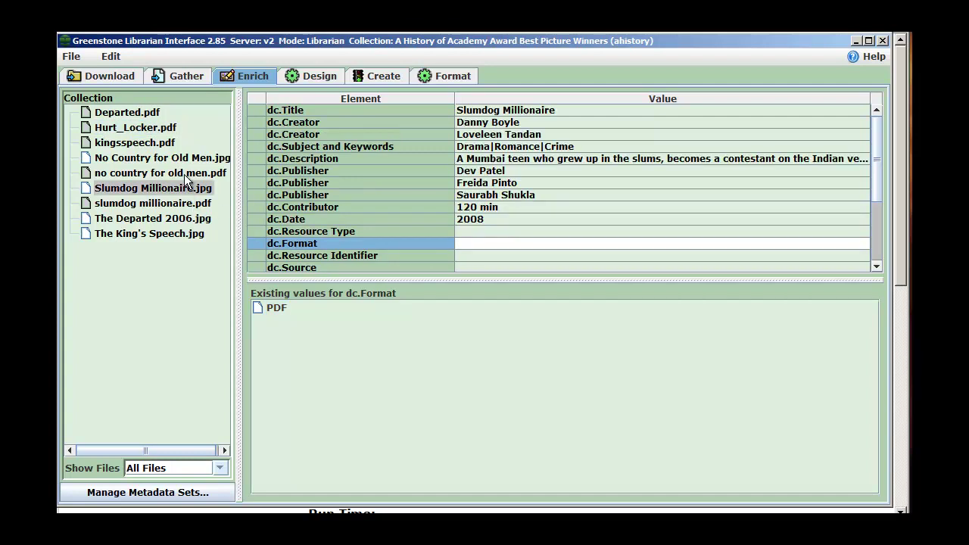
pyautogui.click(155, 128)
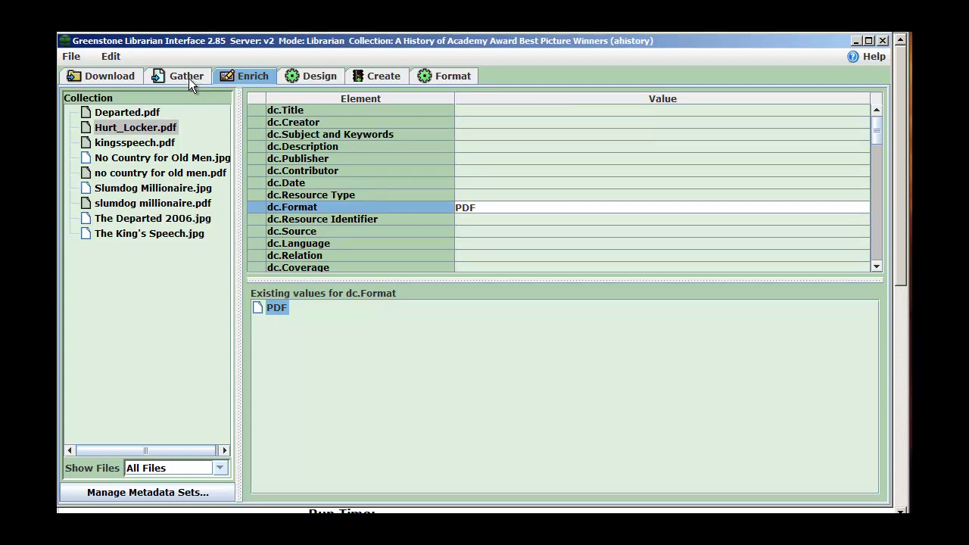
# - Add a List browsing classifier on dc.Title with the buttonname Reviews
pyautogui.click(310, 76)
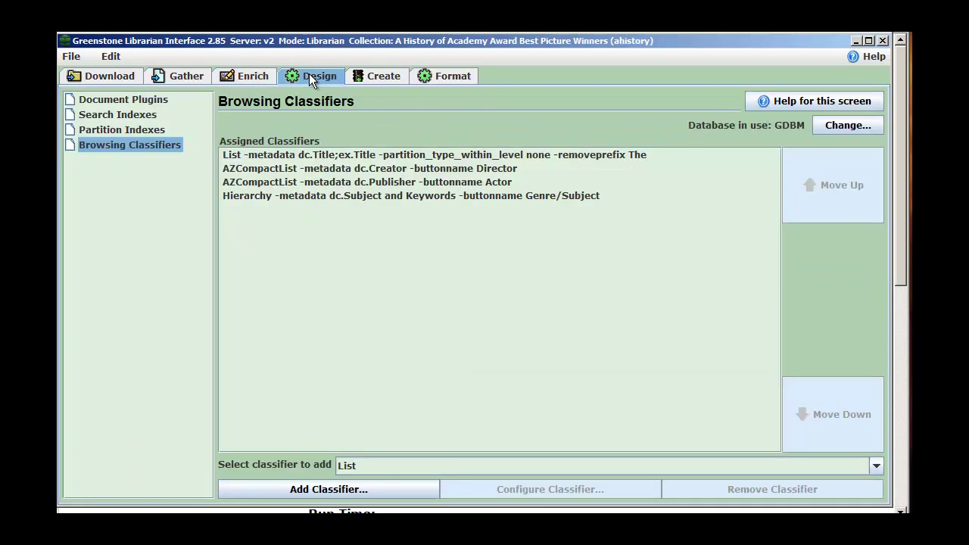
pyautogui.click(138, 145)
pyautogui.click(378, 467)
pyautogui.click(413, 467)
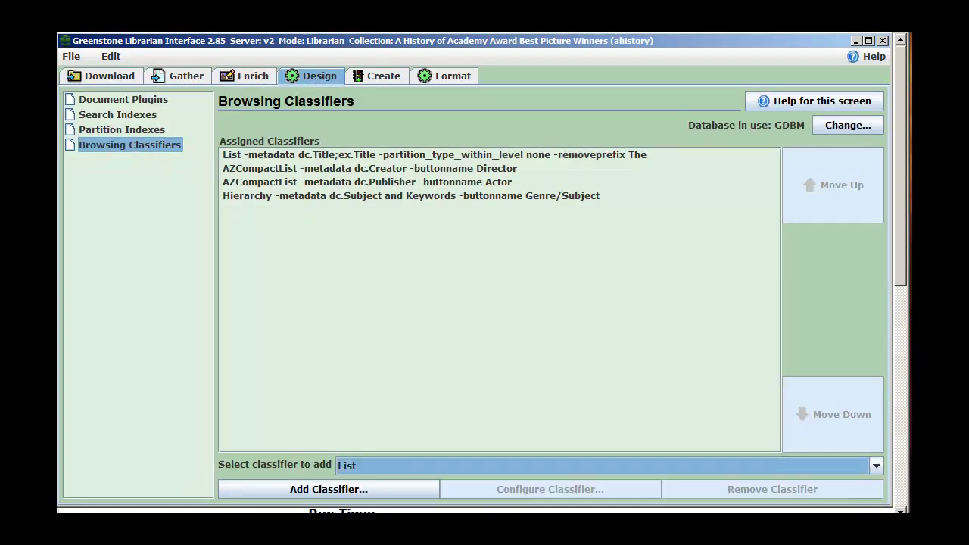
pyautogui.click(348, 488)
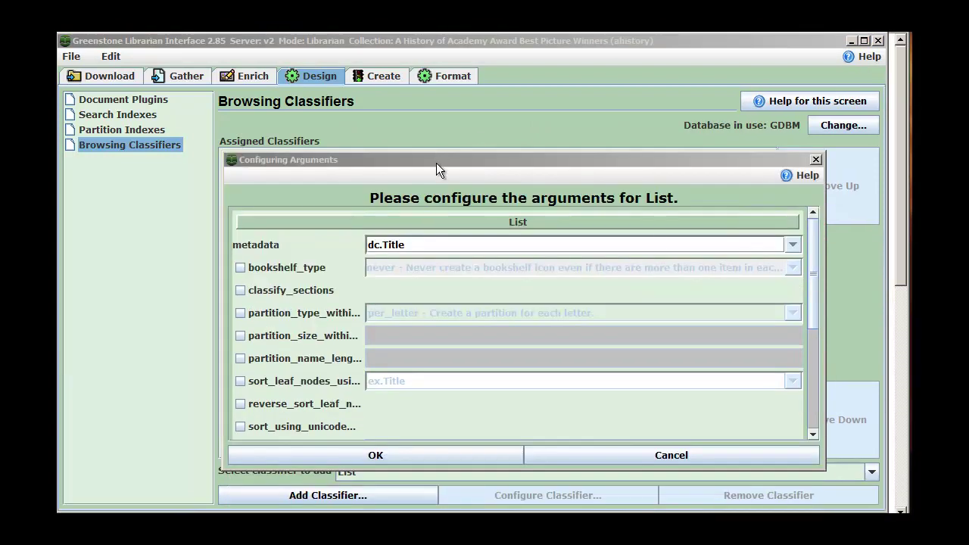
pyautogui.click(436, 161)
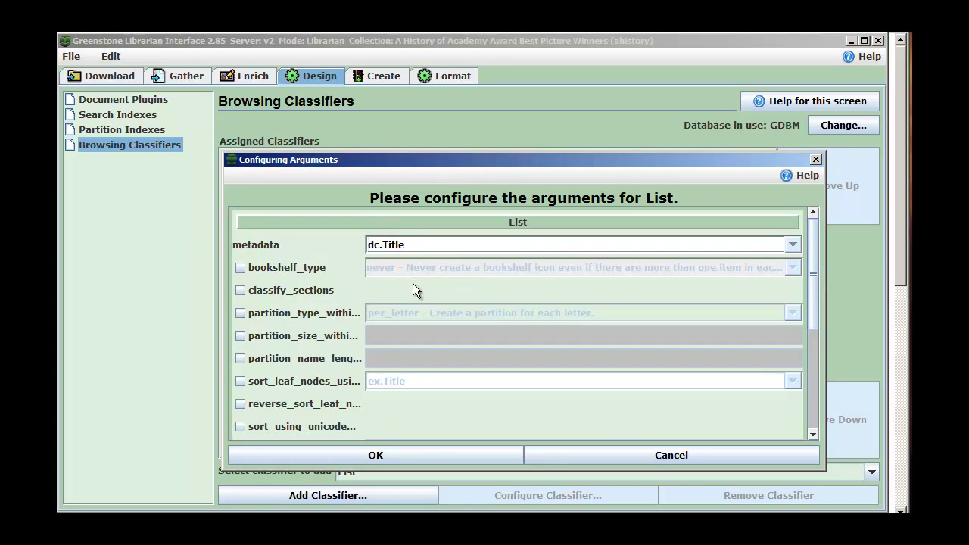
pyautogui.moveTo(808, 290); pyautogui.dragTo(815, 336)
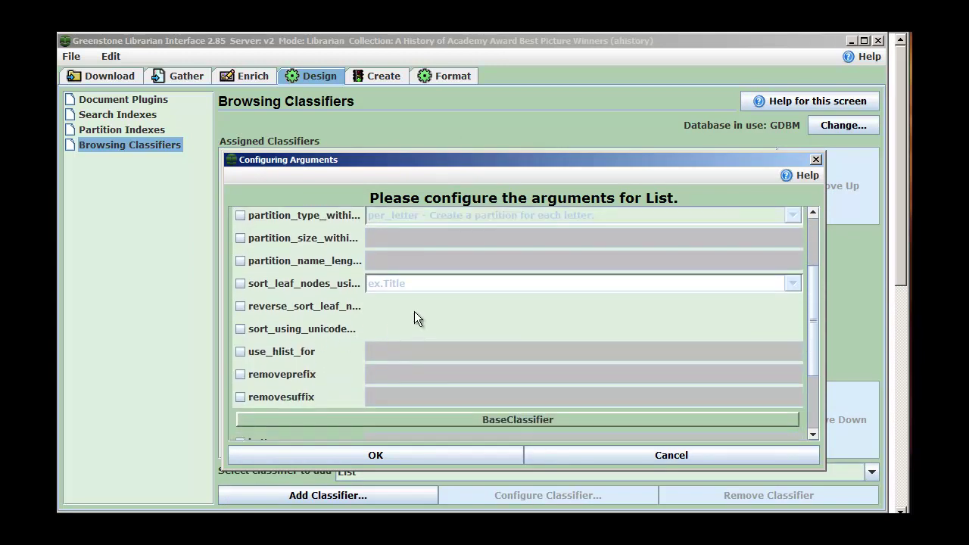
pyautogui.scroll(-5, 414, 314)
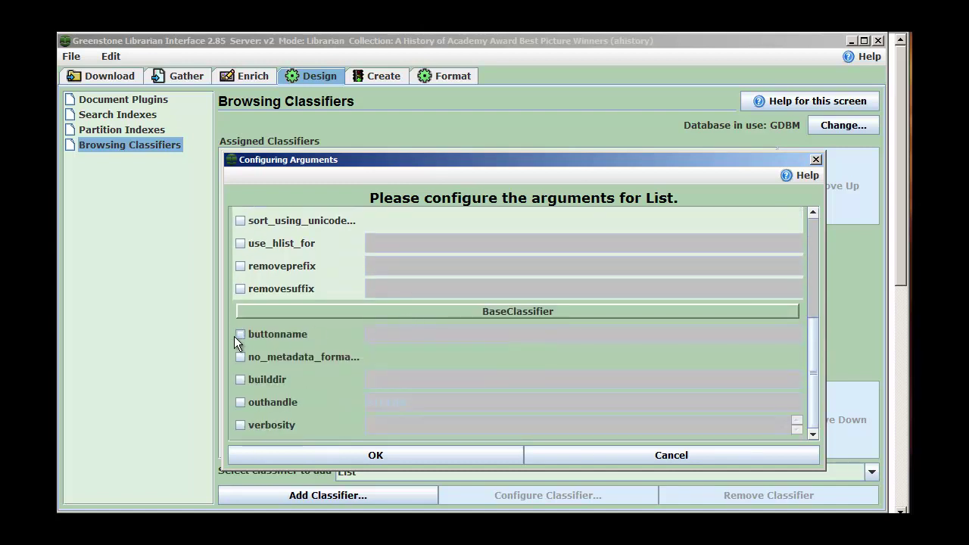
pyautogui.click(239, 334)
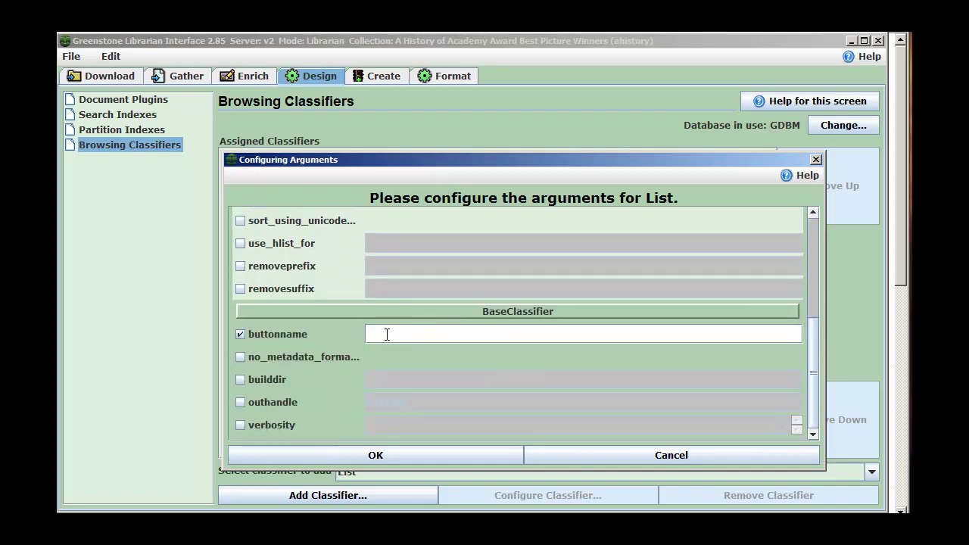
pyautogui.write('Reviews')
pyautogui.click(360, 455)
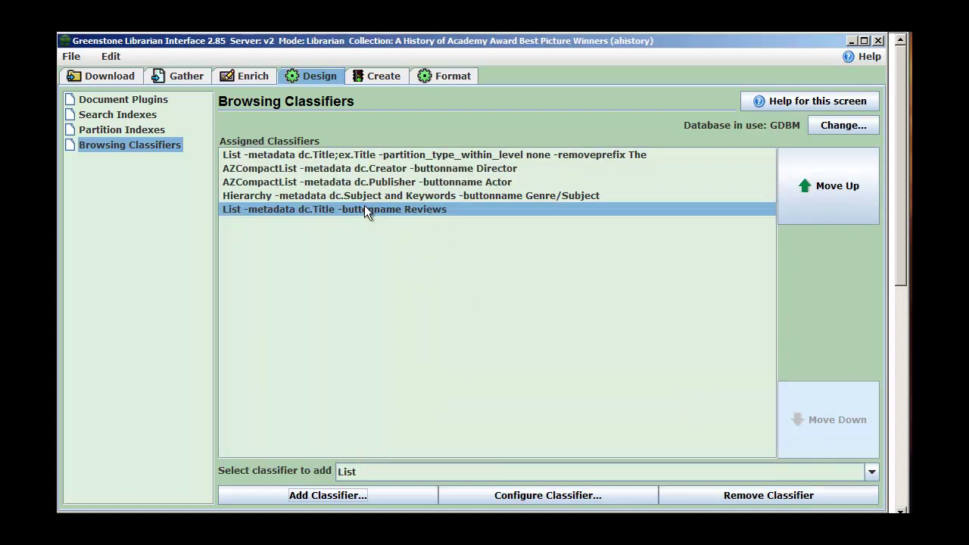
# - Review the assigned metadata of slumdog millionaire.pdf, no country for old men.pdf and kingsspeech.pdf
pyautogui.click(252, 76)
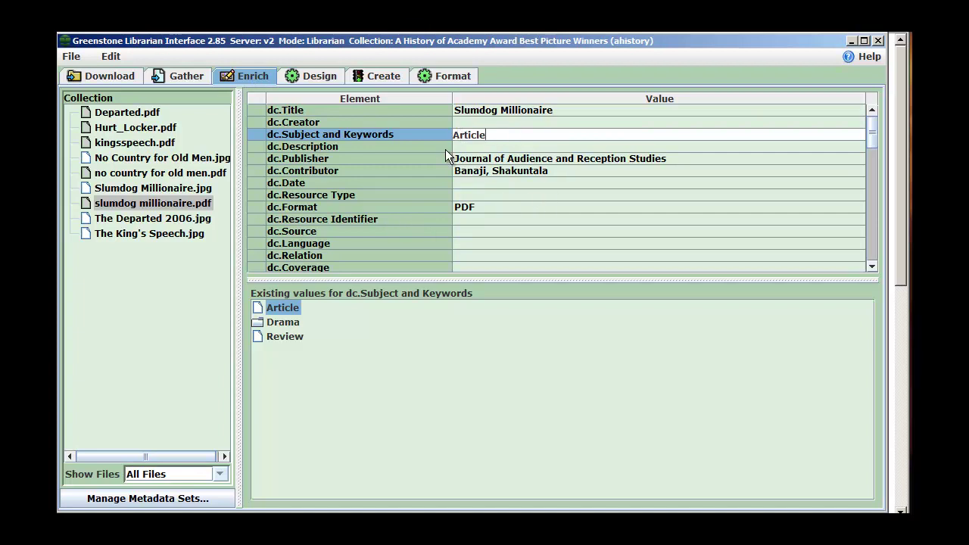
pyautogui.moveTo(454, 135); pyautogui.dragTo(502, 133)
pyautogui.click(470, 160)
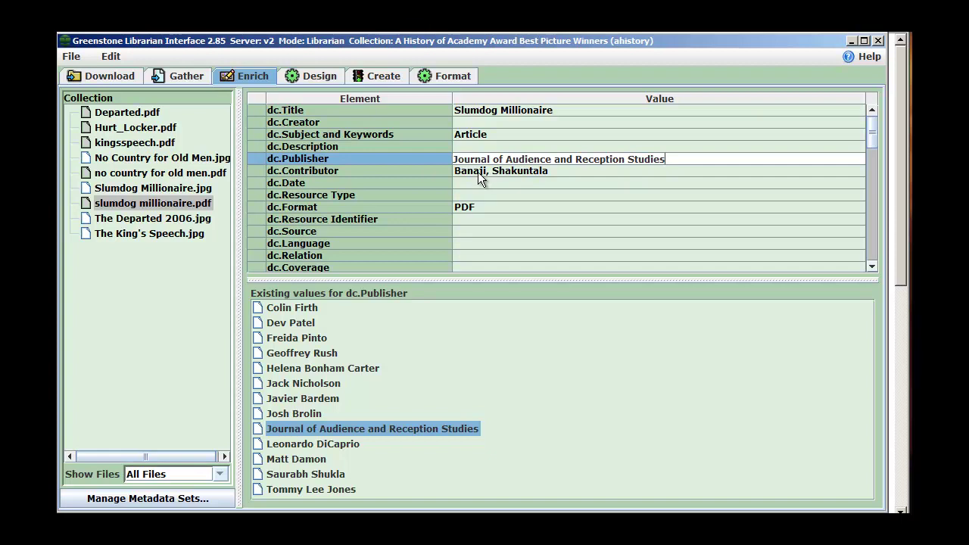
pyautogui.click(155, 173)
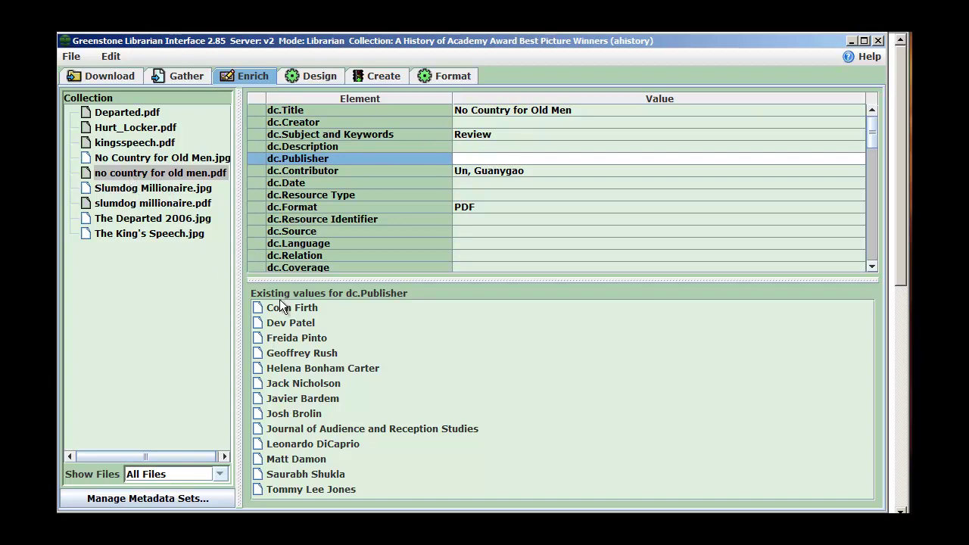
pyautogui.click(119, 145)
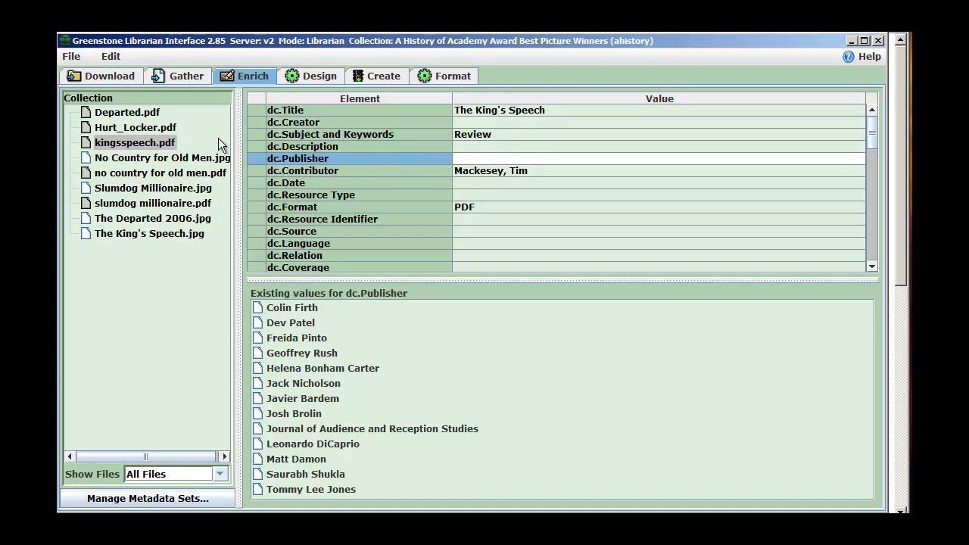
# - Clear the dc.Resource Type of Hurt_Locker.pdf and set it back to the existing value Production Notes
pyautogui.click(150, 132)
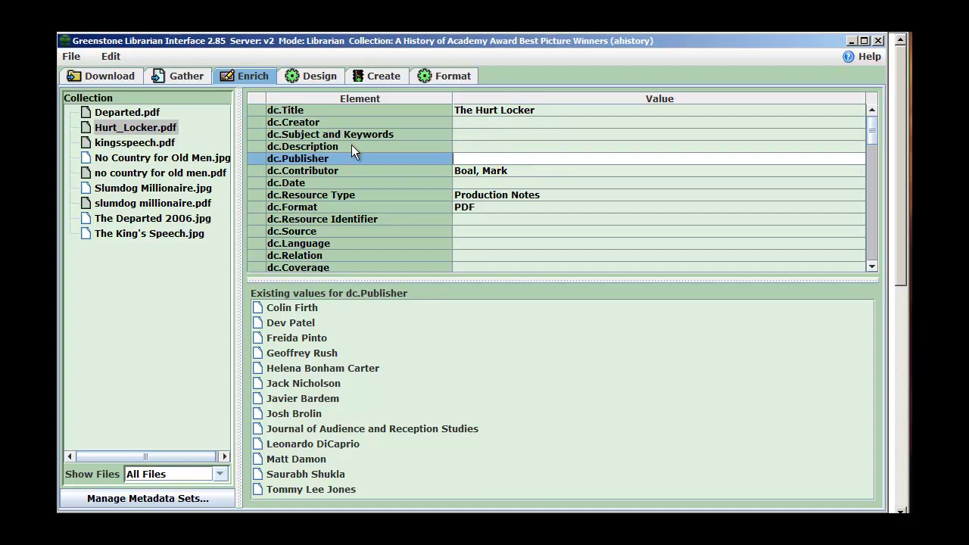
pyautogui.click(482, 134)
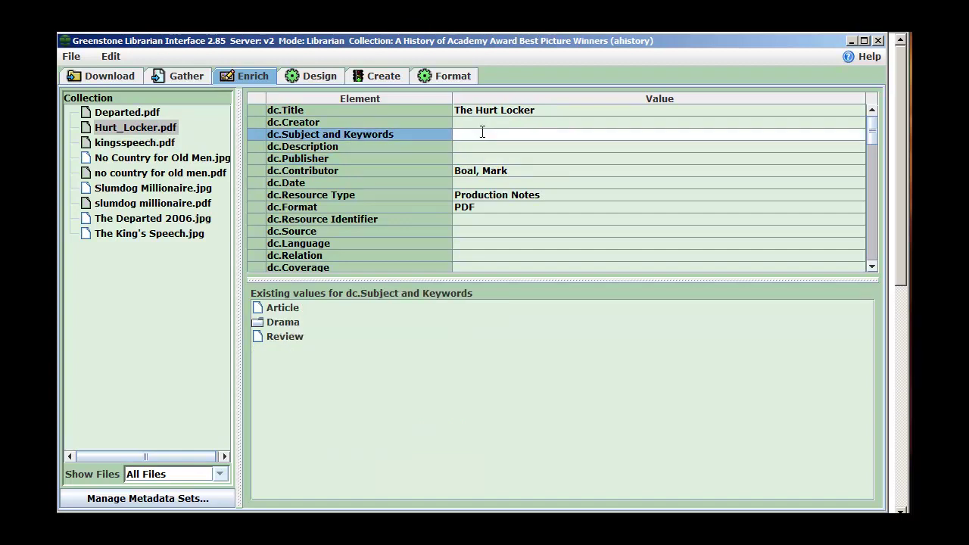
pyautogui.click(547, 196)
pyautogui.moveTo(548, 195); pyautogui.dragTo(452, 198)
pyautogui.press('BackSpace')
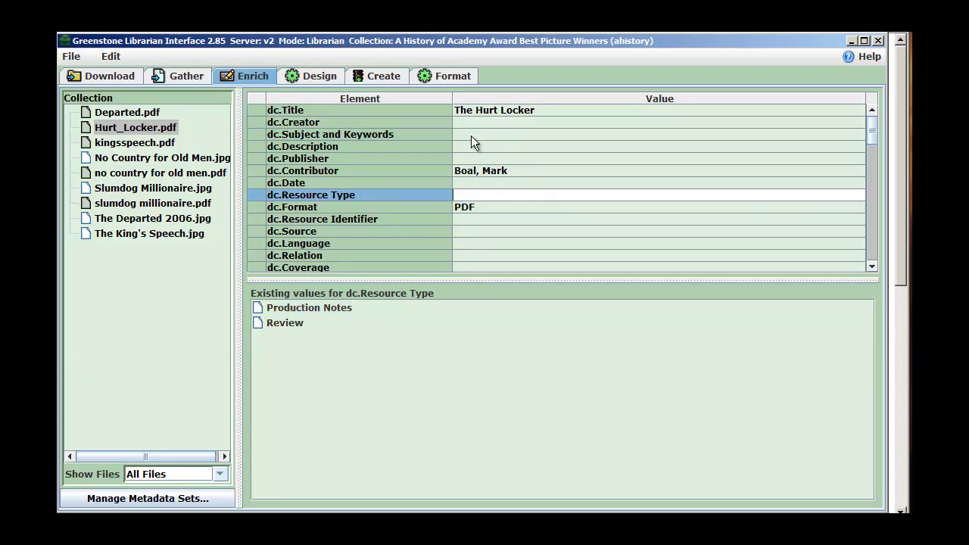
pyautogui.click(472, 135)
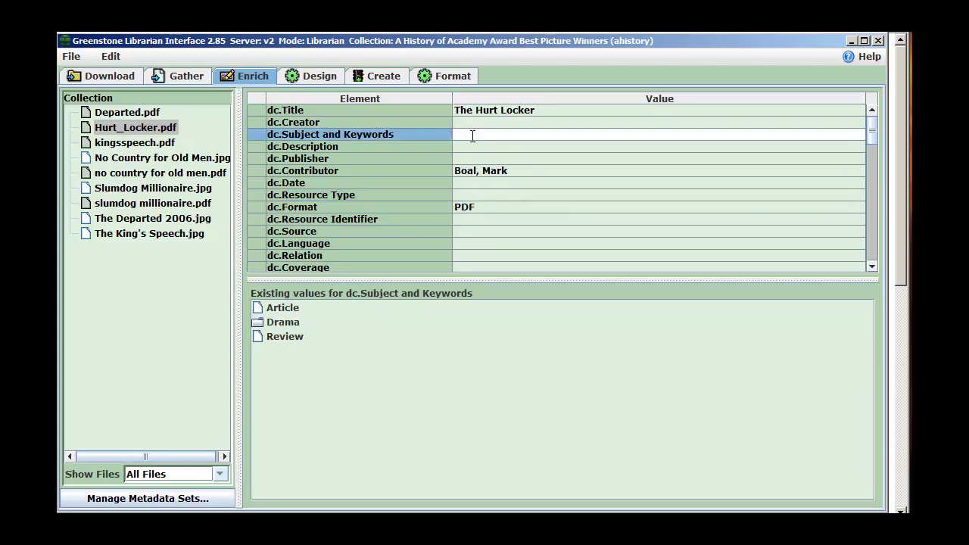
pyautogui.click(485, 190)
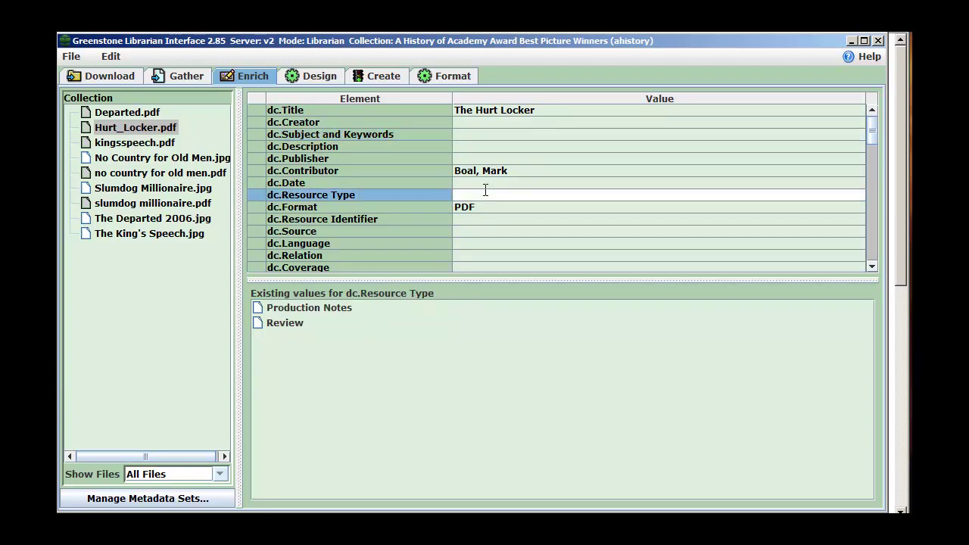
pyautogui.click(338, 307)
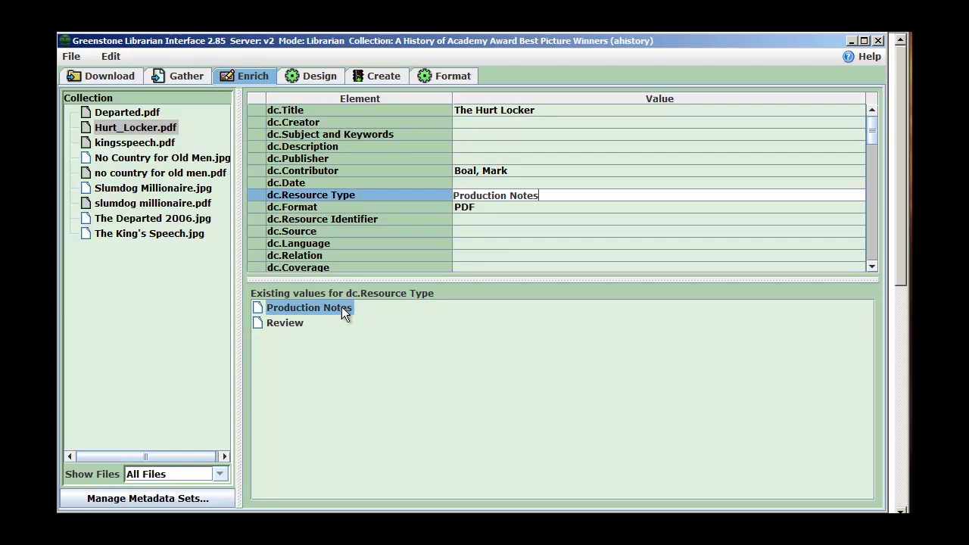
# - Set dc.Resource Type to Review for kingsspeech.pdf and no country for old men.pdf
pyautogui.click(137, 112)
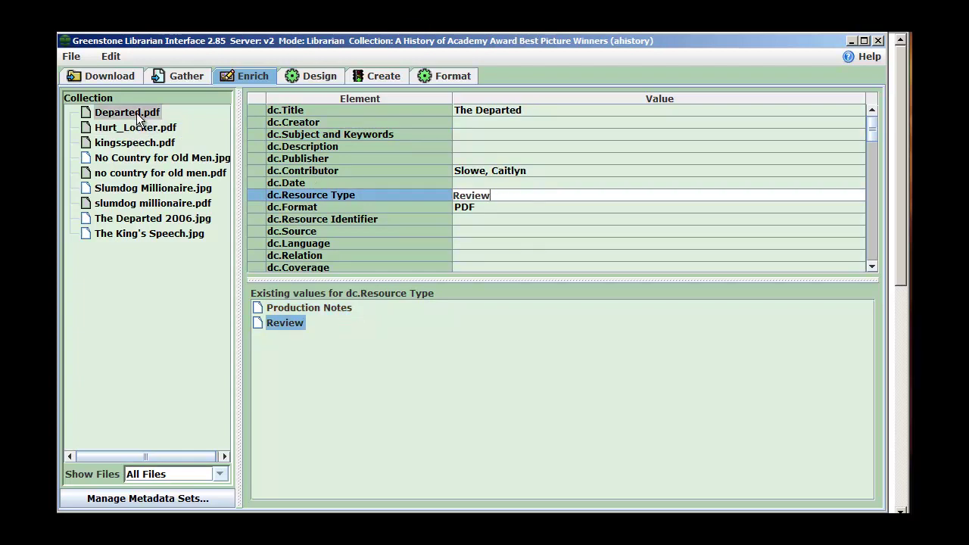
pyautogui.click(138, 130)
pyautogui.click(139, 142)
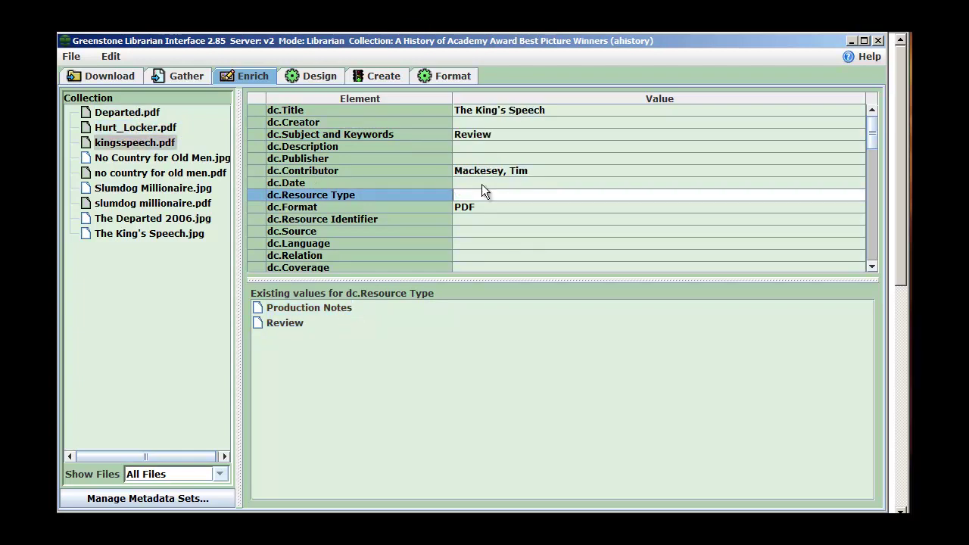
pyautogui.write('Review')
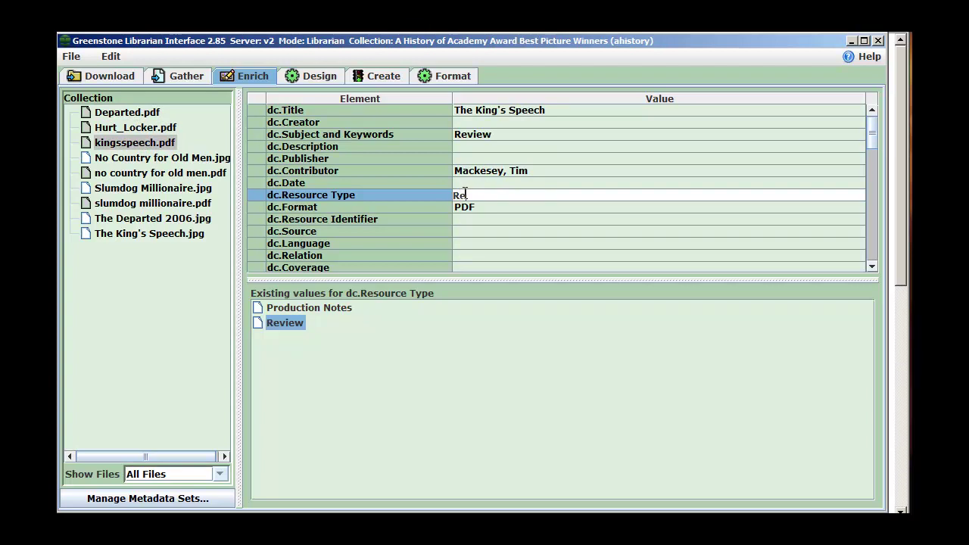
pyautogui.click(136, 173)
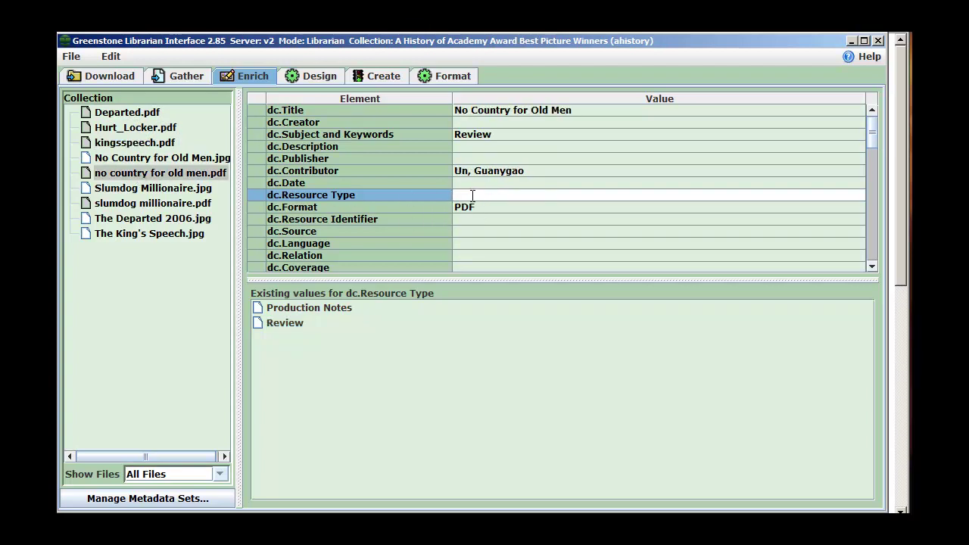
pyautogui.write('Review')
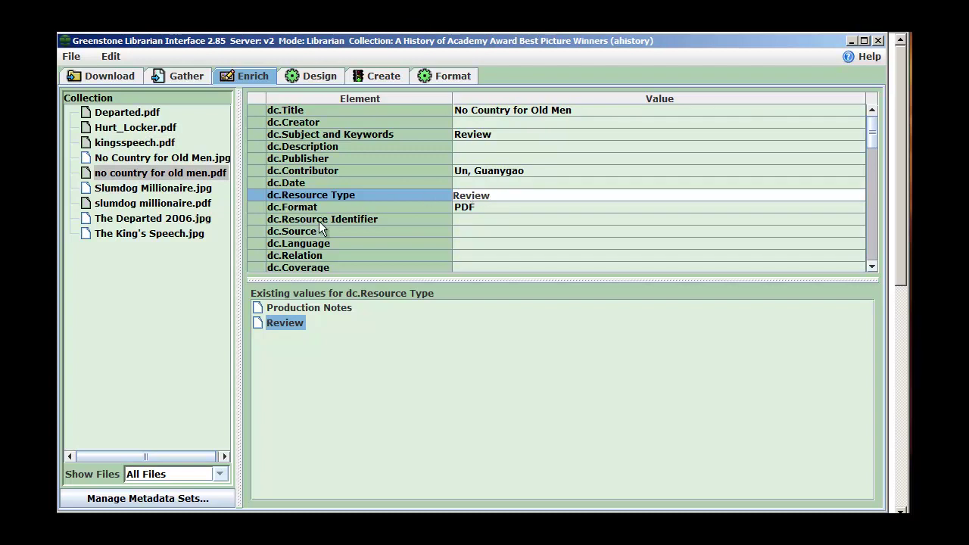
# - Set the dc.Resource Type of slumdog millionaire.pdf to Article and switch to the Best Picture collection in the browser
pyautogui.click(202, 205)
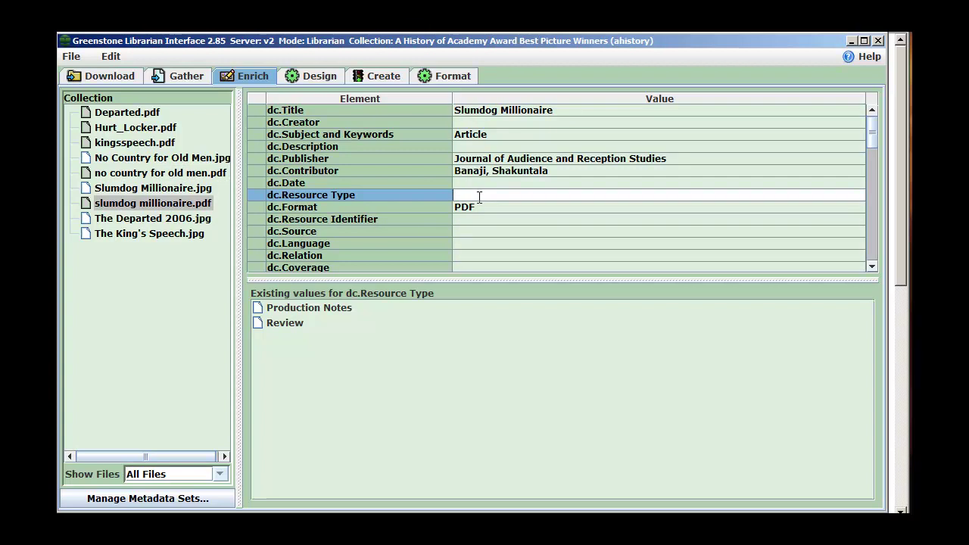
pyautogui.write('Article')
pyautogui.click(488, 160)
pyautogui.click(488, 171)
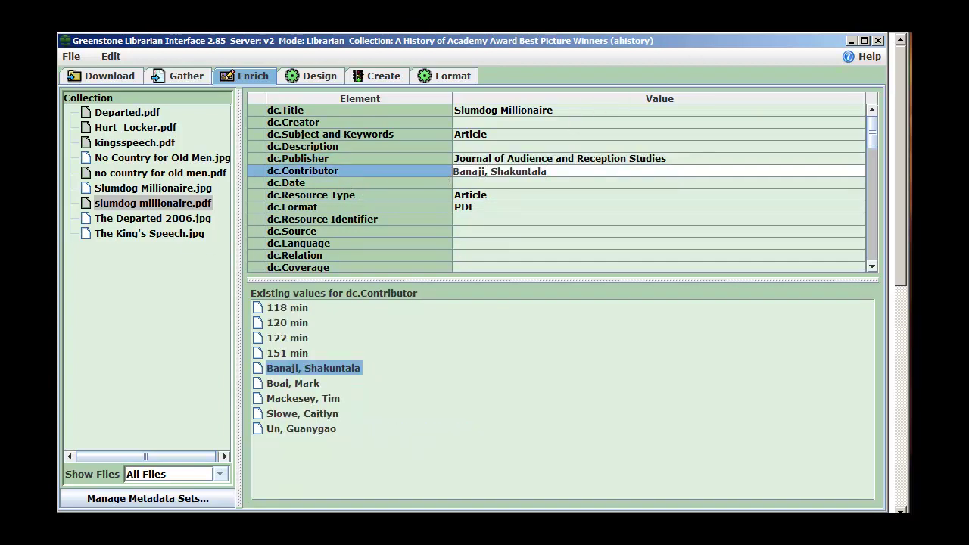
pyautogui.hotkey('alt', 'Tab')
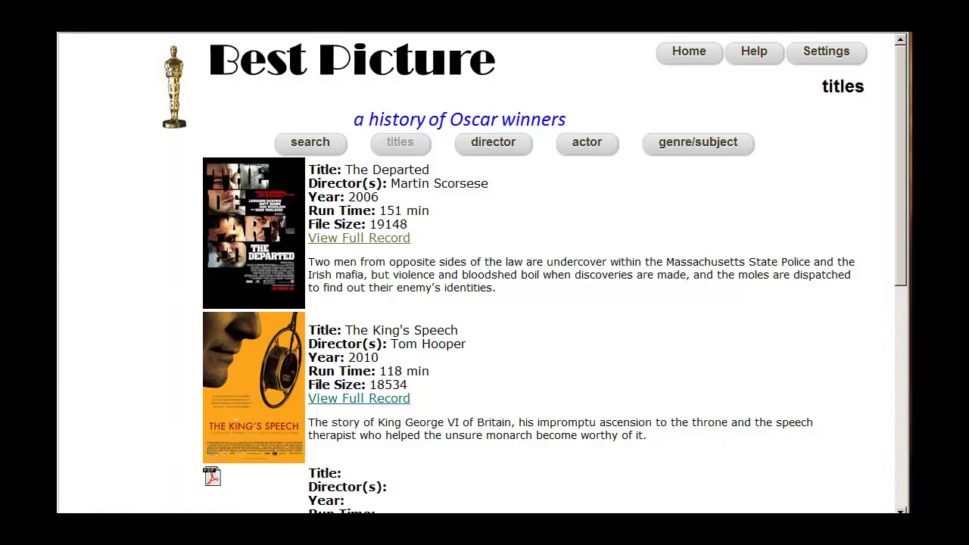
# - Examine how the added PDF documents are displayed in the Titles list of the Best Picture collection
pyautogui.scroll(-5, 493, 339)
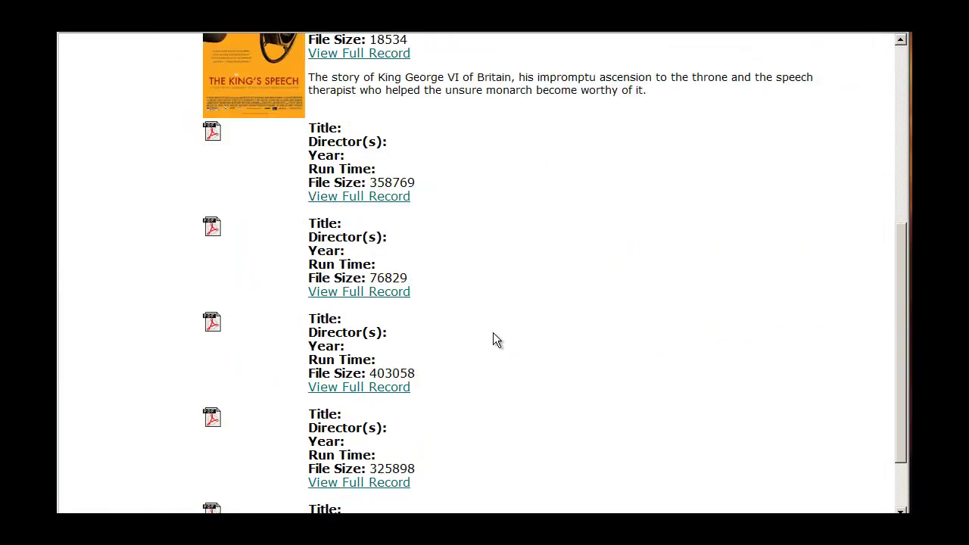
pyautogui.scroll(5, 399, 294)
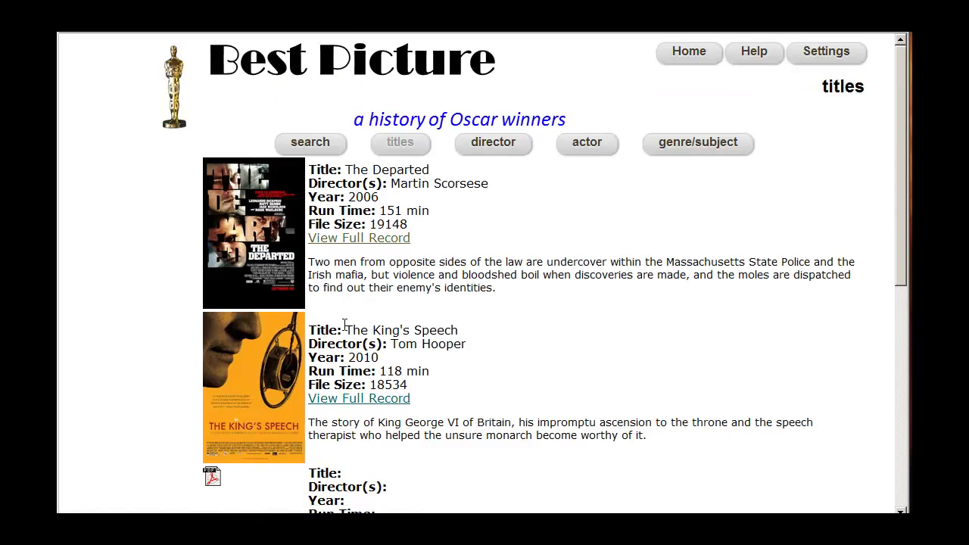
pyautogui.scroll(-2, 349, 409)
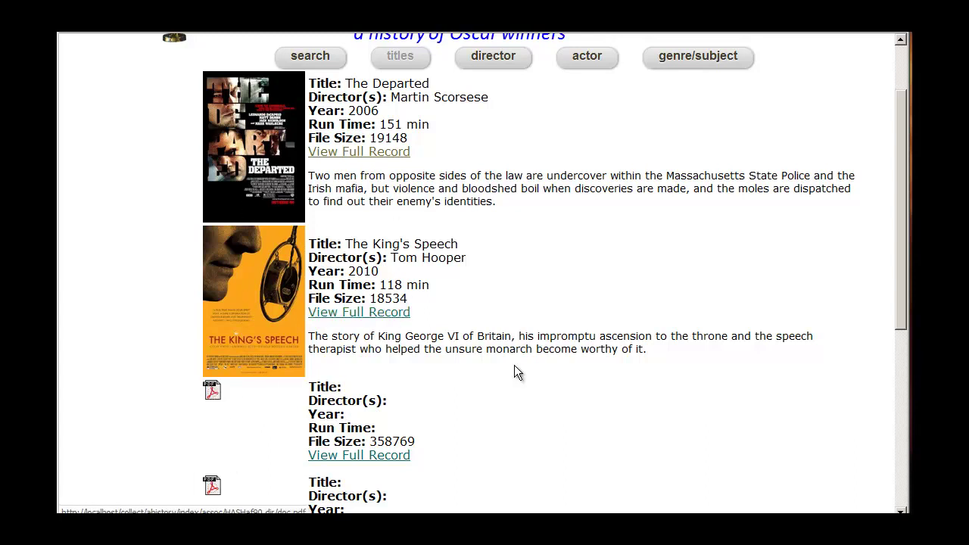
pyautogui.scroll(2, 534, 299)
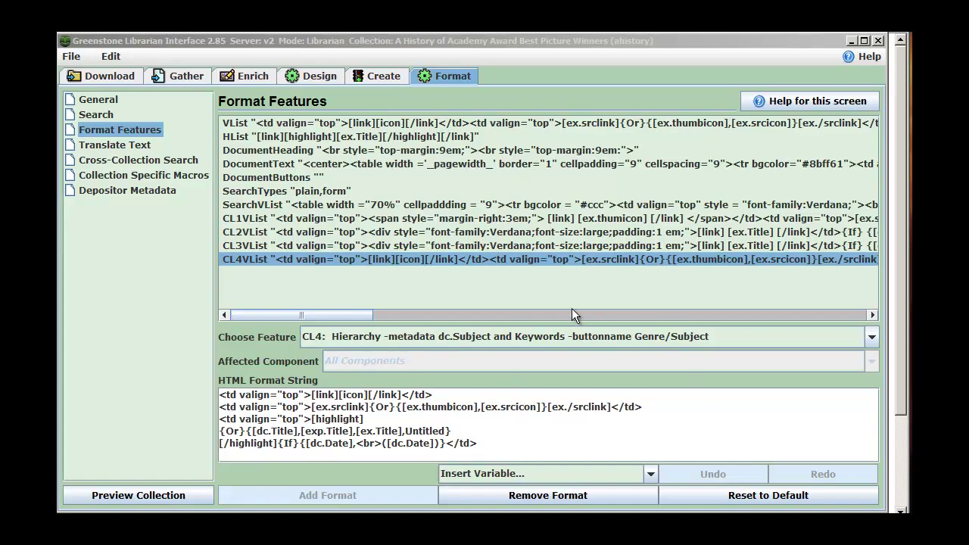
# - Switch to the Greenstone Librarian Interface and add a VList format for the CL5 Reviews classifier in the format features
pyautogui.click(556, 300)
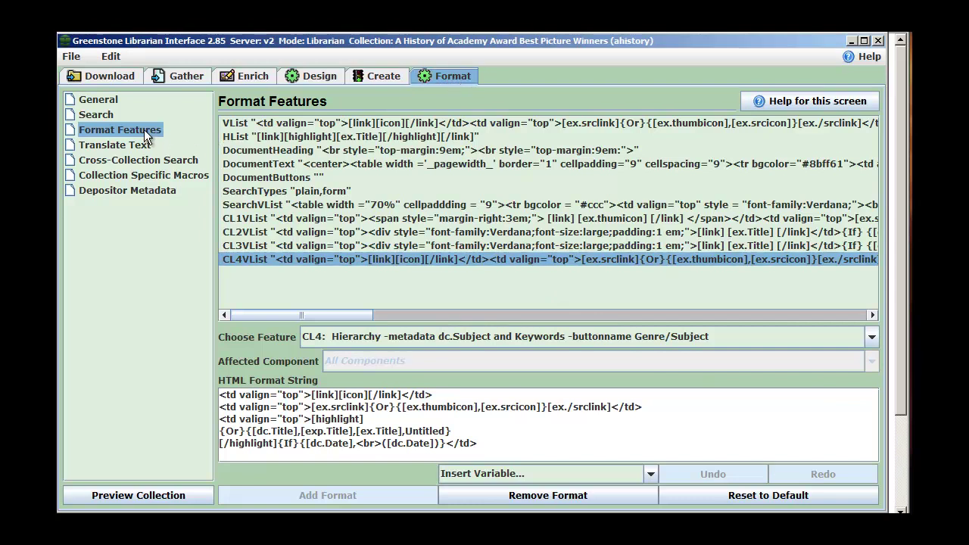
pyautogui.click(323, 259)
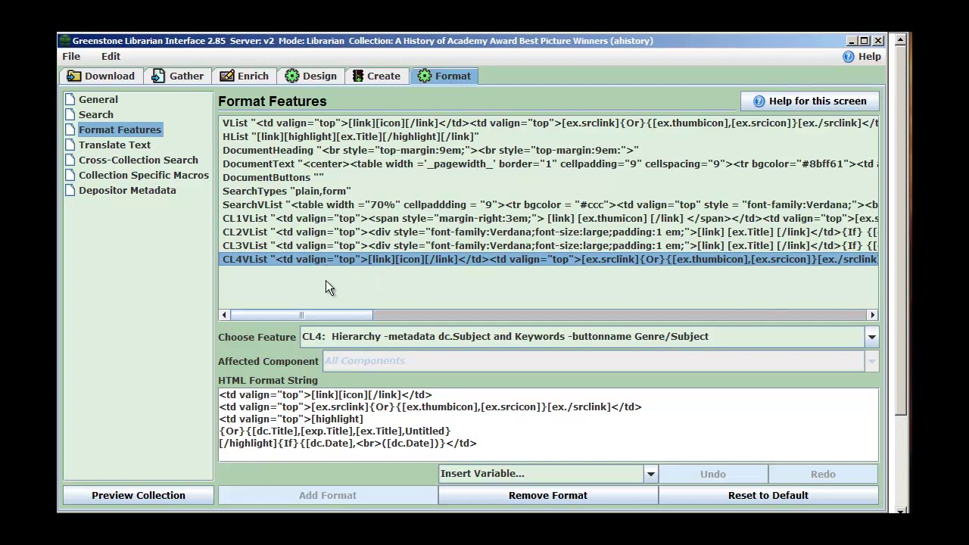
pyautogui.hscroll(5, 324, 282)
pyautogui.moveTo(324, 315); pyautogui.dragTo(288, 316)
pyautogui.click(530, 336)
pyautogui.click(454, 424)
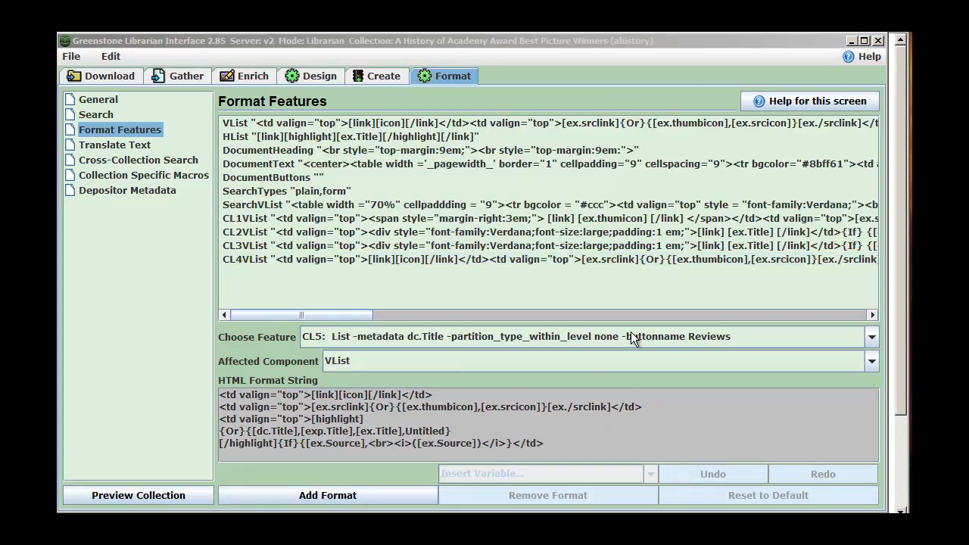
pyautogui.click(872, 336)
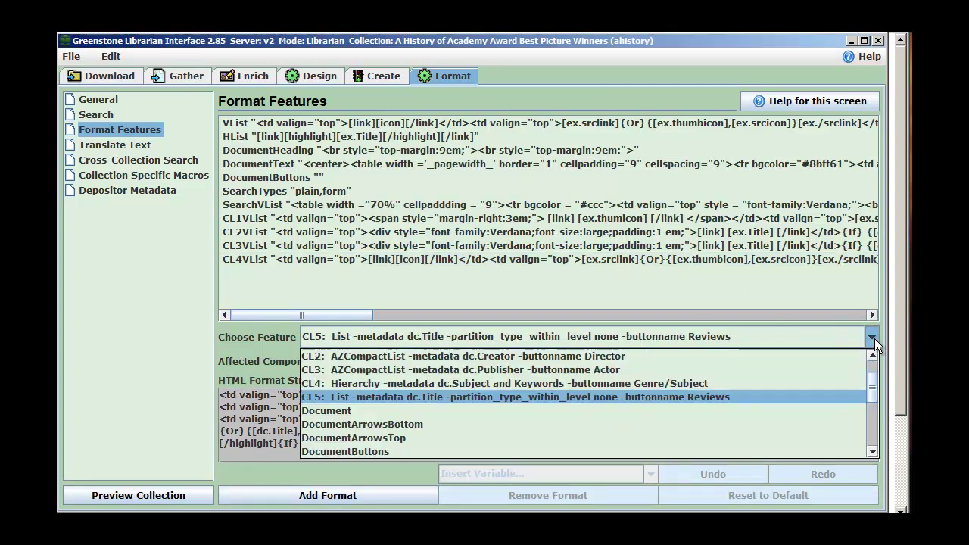
pyautogui.click(533, 398)
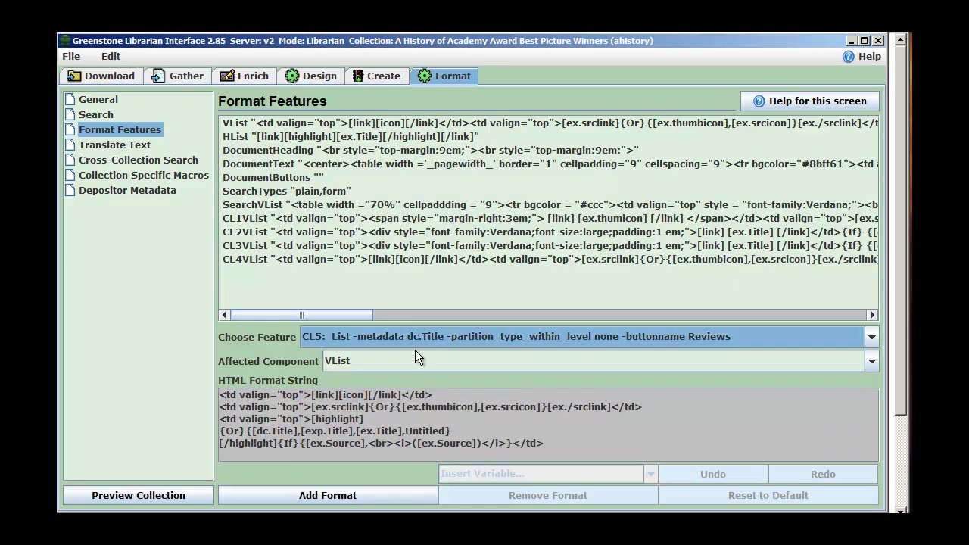
pyautogui.click(498, 425)
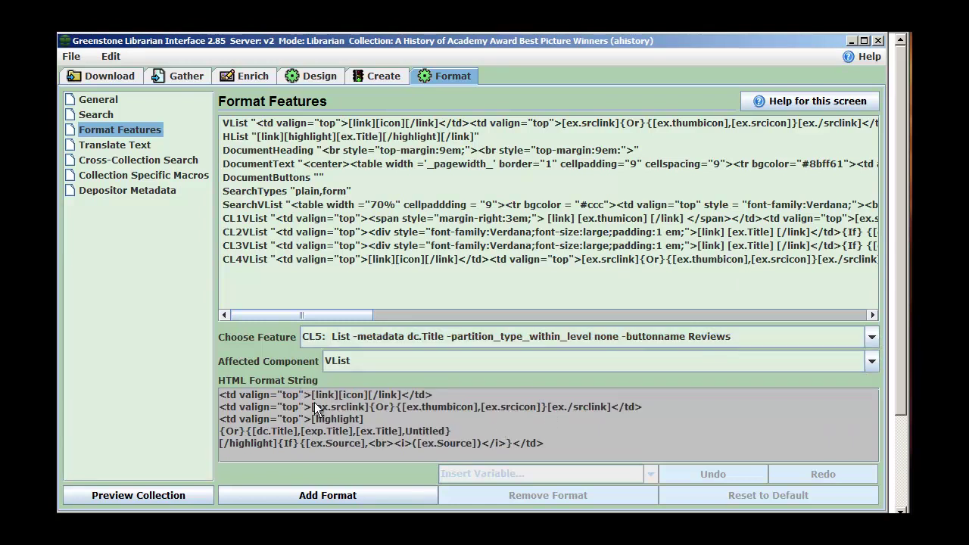
pyautogui.click(334, 492)
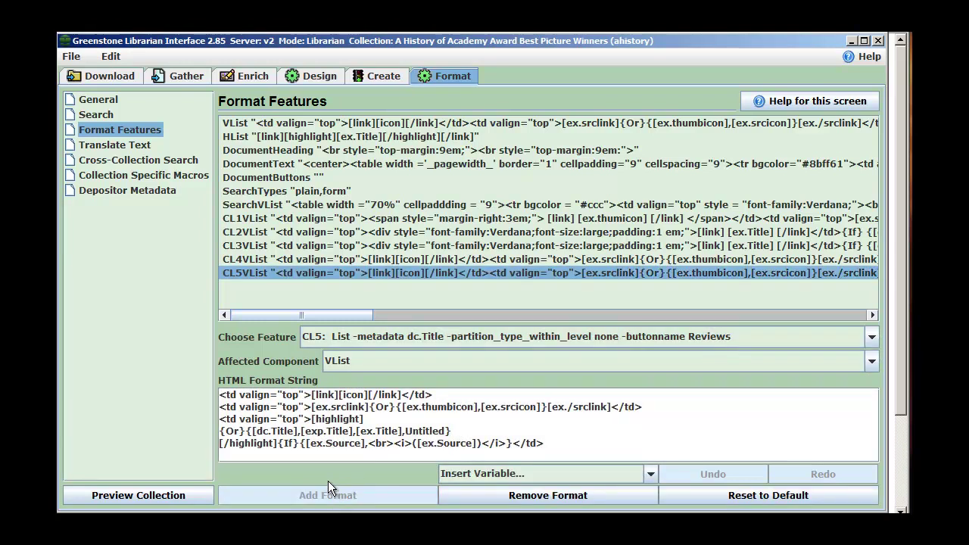
# - Clear the default HTML format string of CL5VList and switch to the prepared format code in the text editor
pyautogui.click(288, 418)
pyautogui.moveTo(220, 394); pyautogui.dragTo(594, 445)
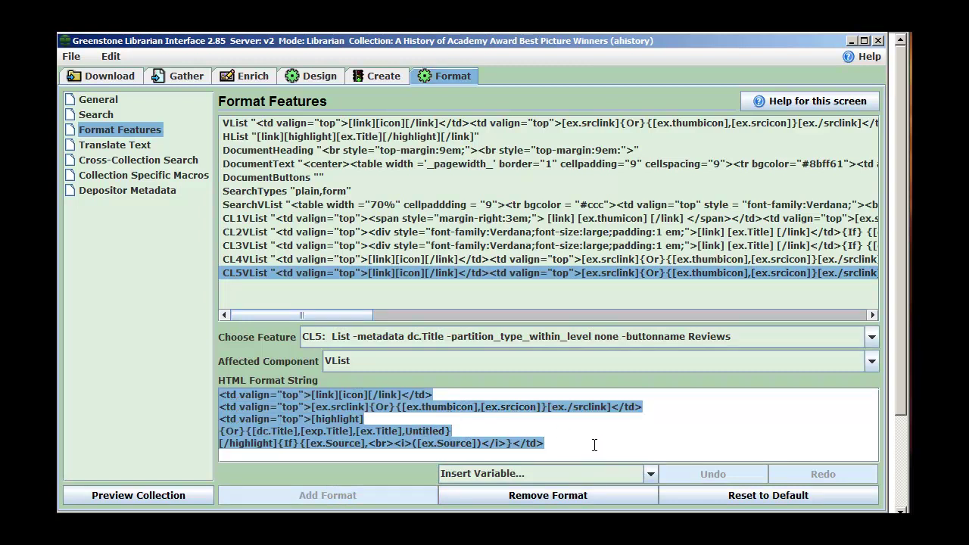
pyautogui.press('Delete')
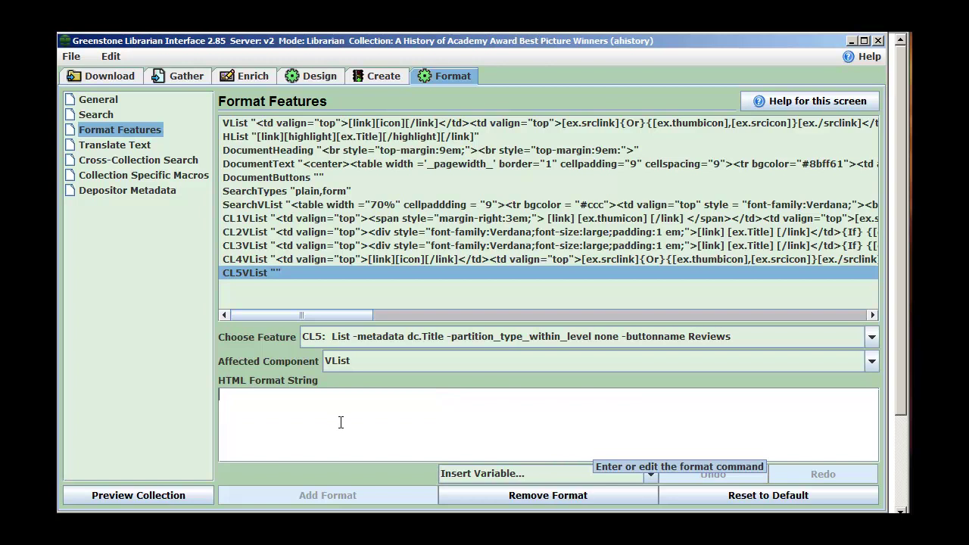
pyautogui.hotkey('alt', 'Tab')
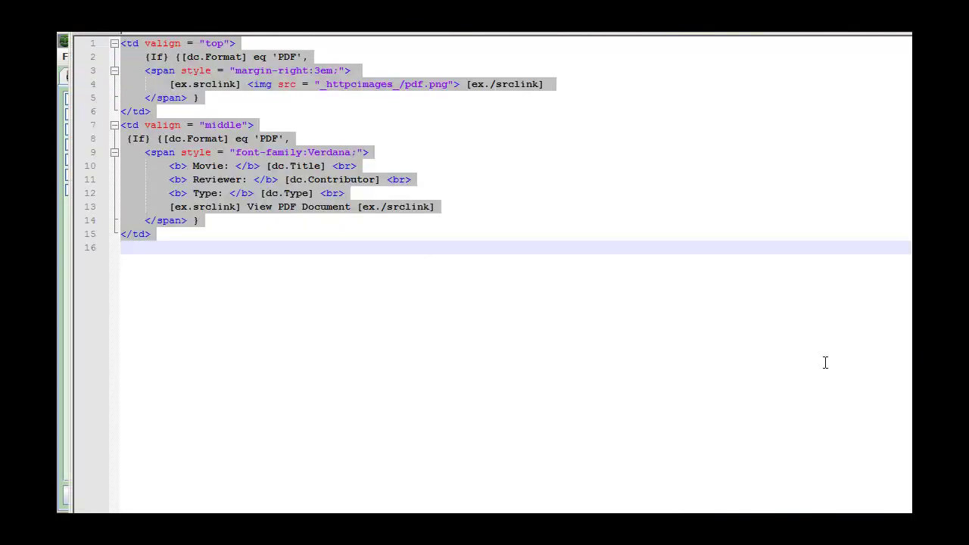
# - Examine the first table cell of the code, with its dc.Format eq 'PDF' condition and the linked pdf.png icon
pyautogui.click(455, 166)
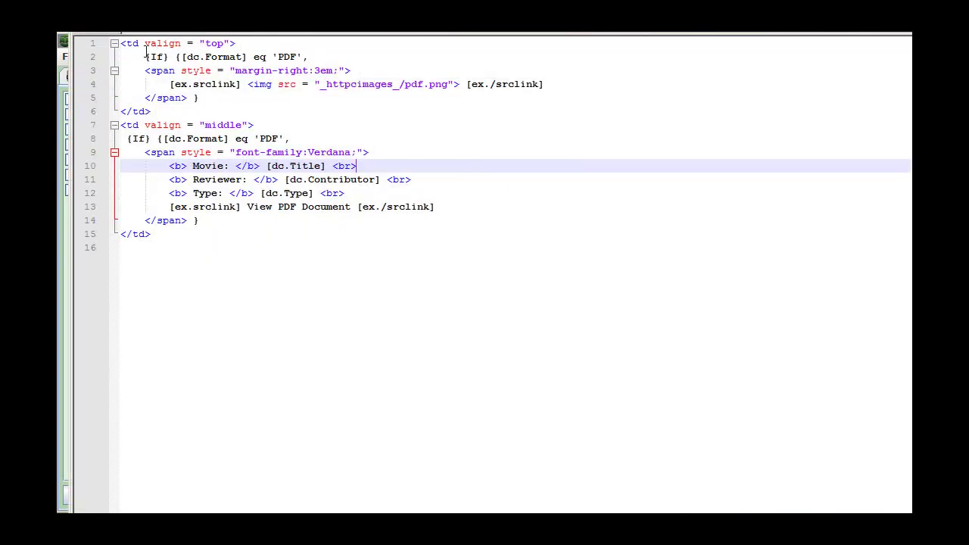
pyautogui.click(122, 44)
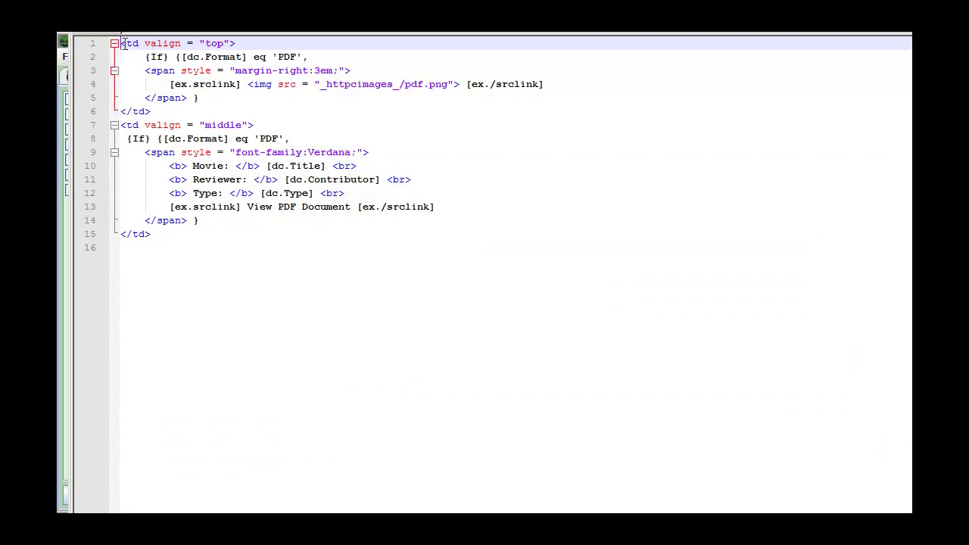
pyautogui.moveTo(122, 44); pyautogui.dragTo(178, 111)
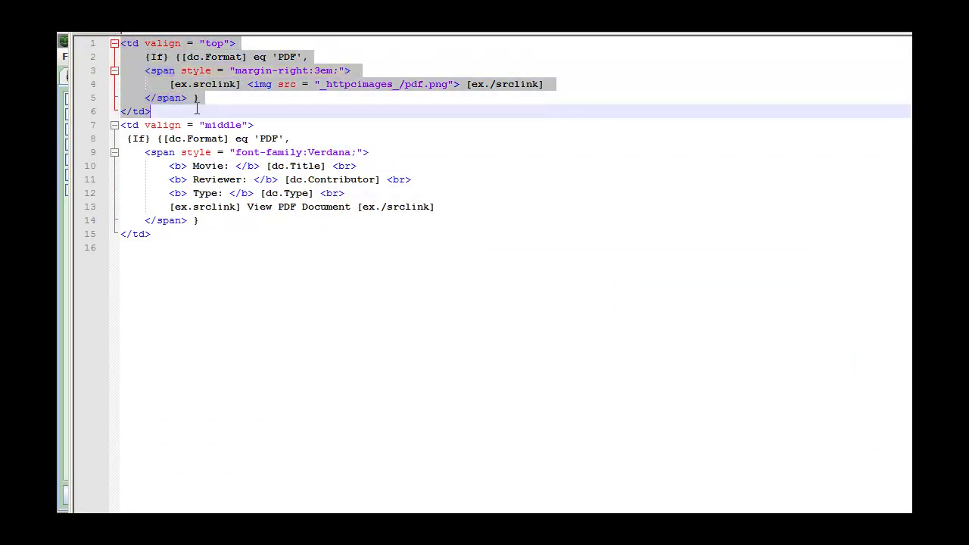
pyautogui.click(258, 99)
pyautogui.moveTo(145, 57); pyautogui.dragTo(307, 57)
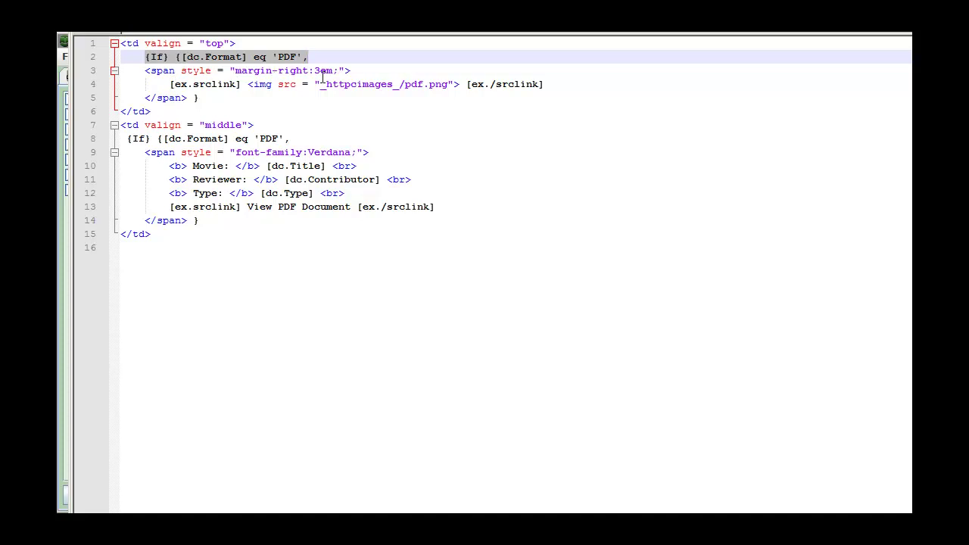
pyautogui.click(240, 84)
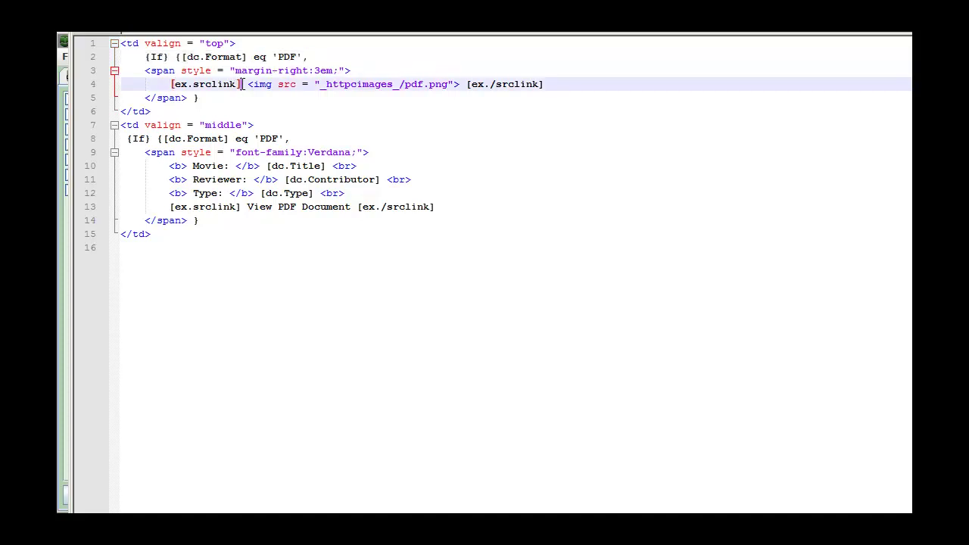
pyautogui.click(251, 84)
pyautogui.click(213, 98)
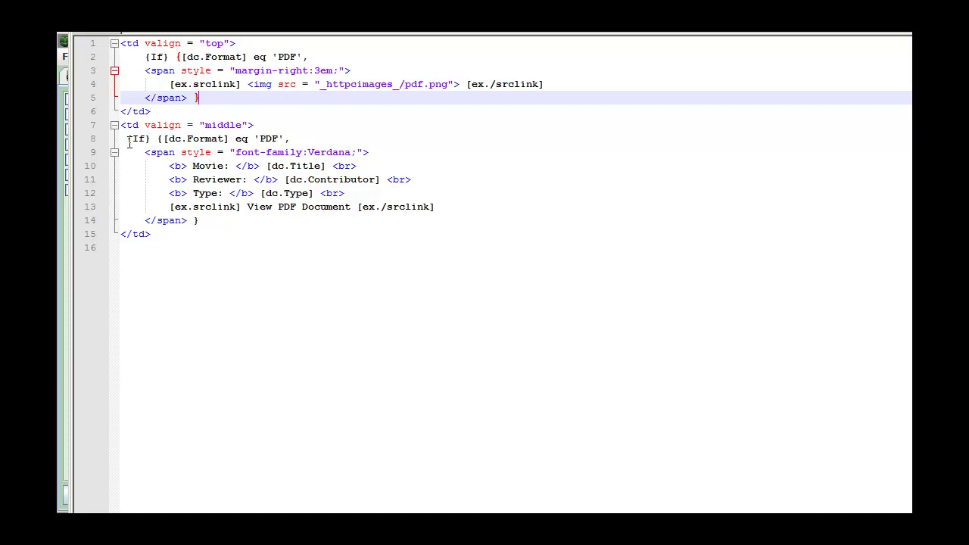
# - Examine the second table cell's PDF condition, its Movie, Reviewer and Type fields, and the View PDF Document link
pyautogui.moveTo(127, 141); pyautogui.dragTo(296, 141)
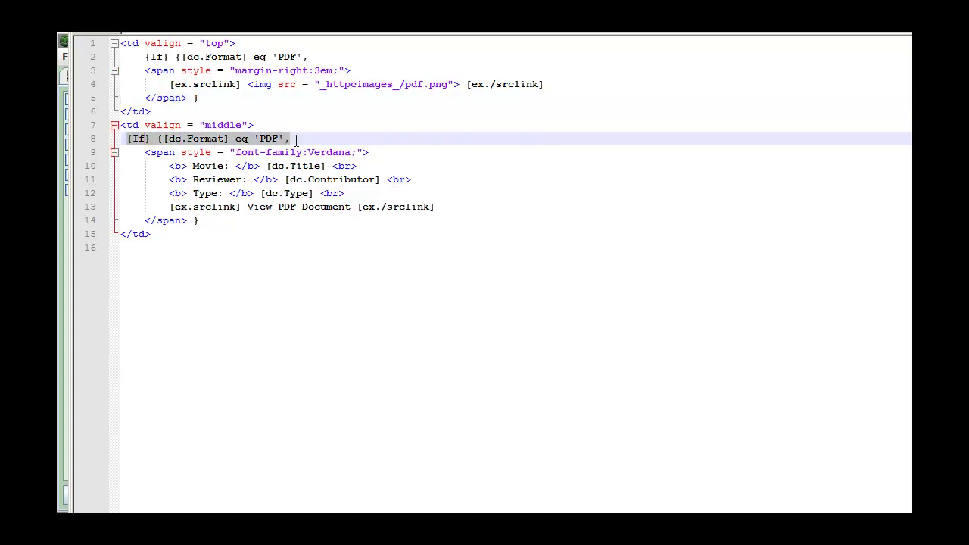
pyautogui.click(268, 168)
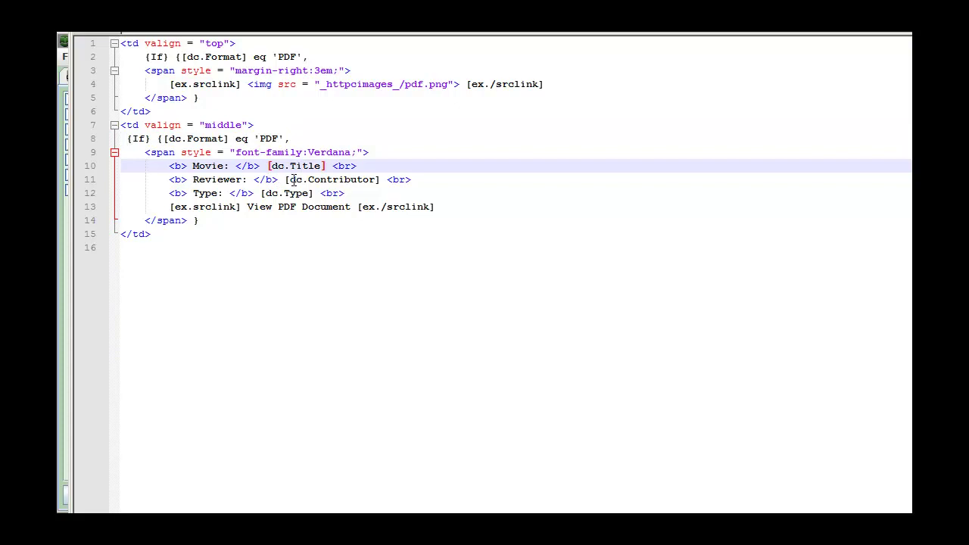
pyautogui.moveTo(194, 180); pyautogui.dragTo(242, 180)
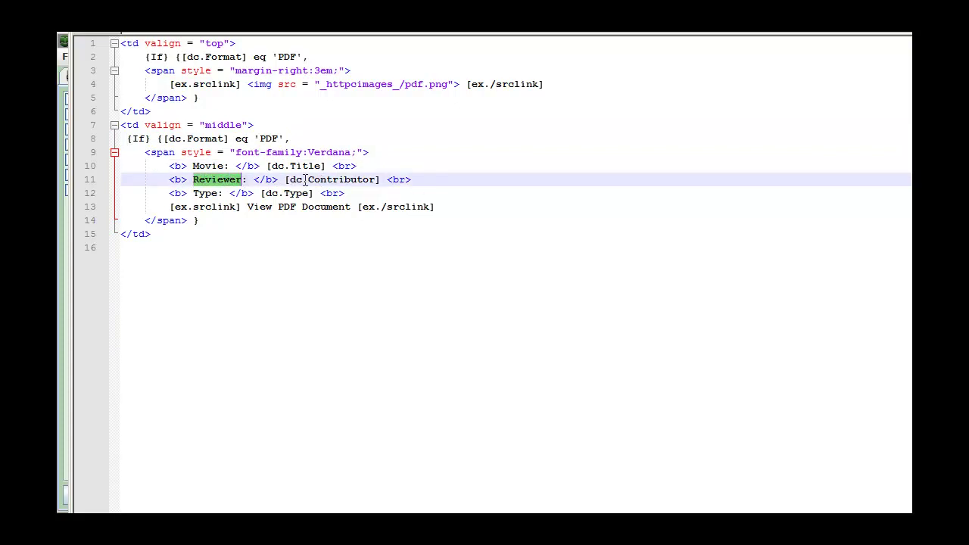
pyautogui.moveTo(260, 193); pyautogui.dragTo(314, 193)
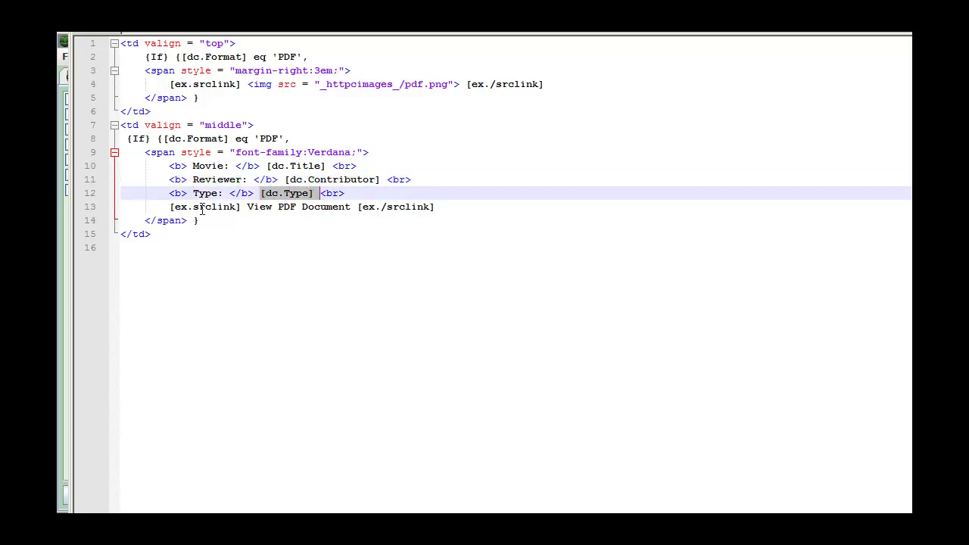
pyautogui.moveTo(170, 208); pyautogui.dragTo(436, 208)
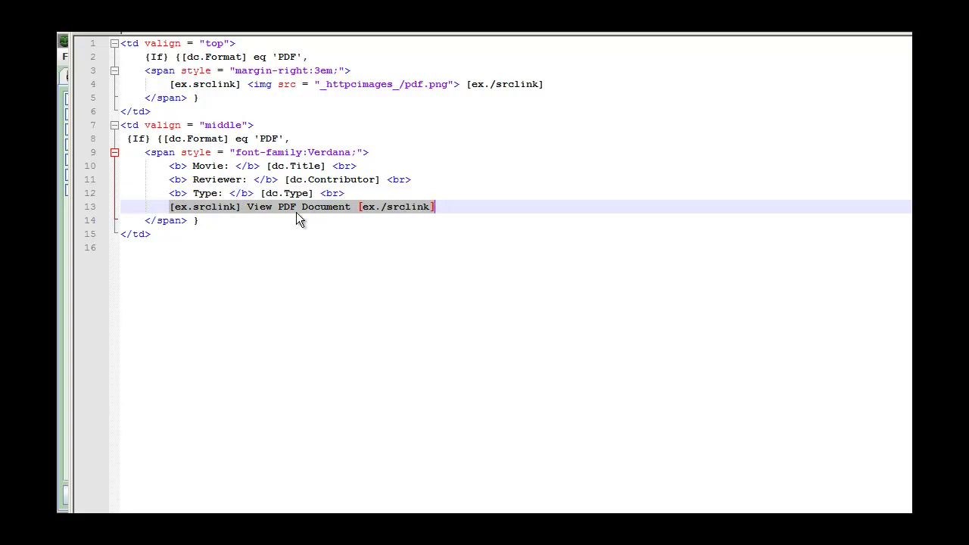
# - Switch back to Greenstone and fill the CL5VList format string with the prepared dc.Format eq 'PDF' code, using 9px padding on the first cell
pyautogui.hotkey('alt', 'Tab')
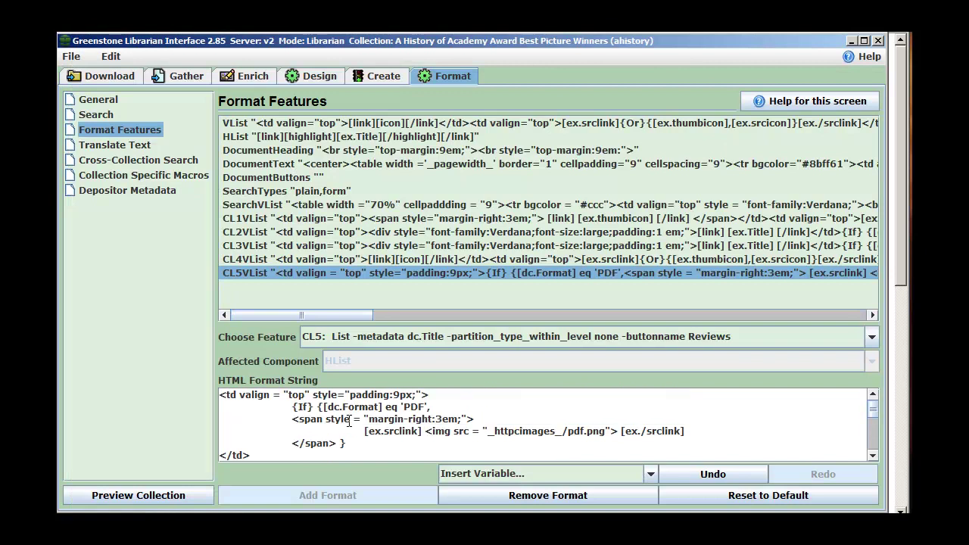
pyautogui.scroll(-2, 349, 420)
pyautogui.scroll(5, 349, 420)
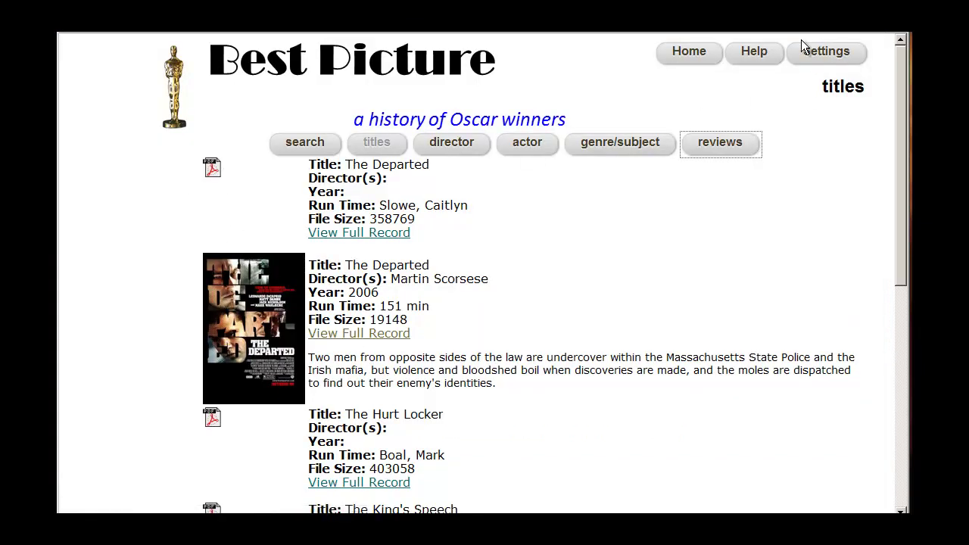
# - Reload the Best Picture collection in the browser and compare its Reviews list with its Titles list
pyautogui.press('F5')
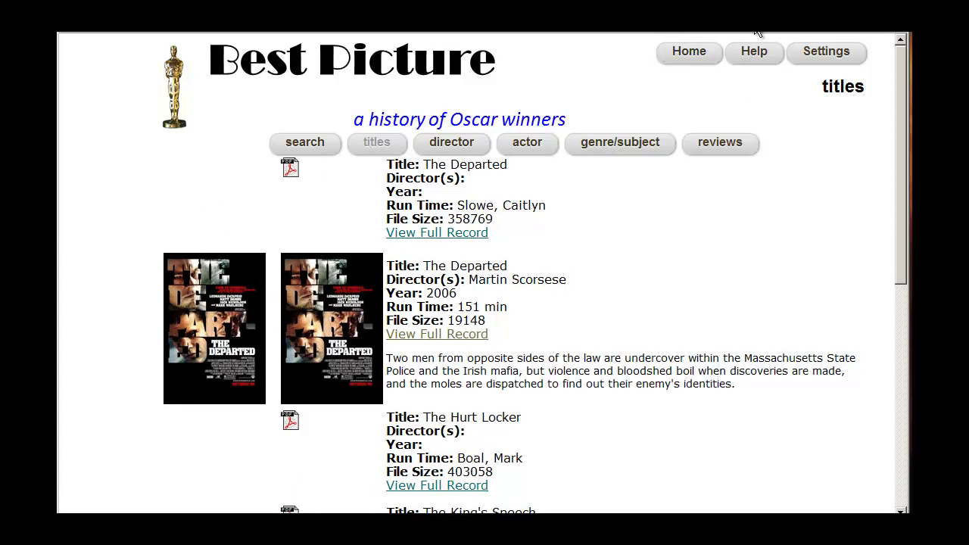
pyautogui.click(719, 143)
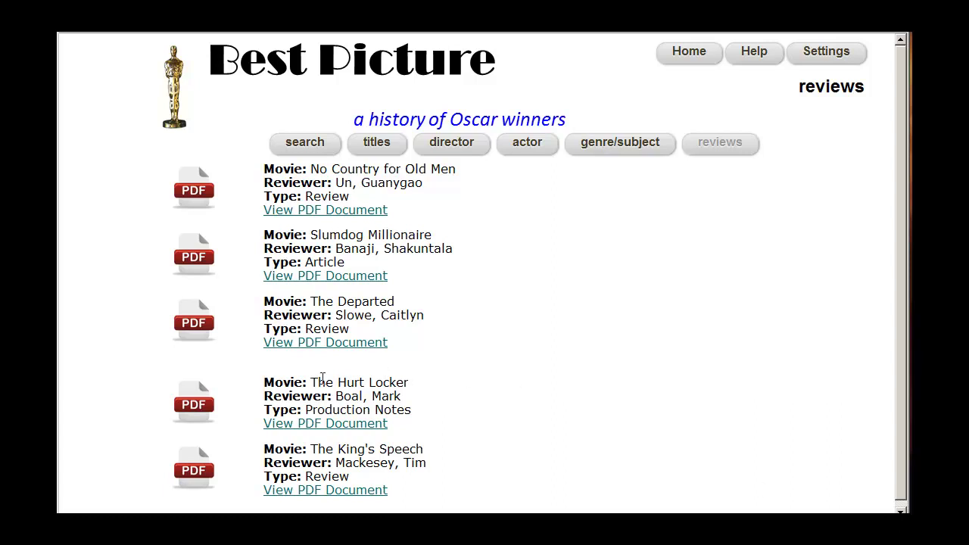
pyautogui.click(378, 143)
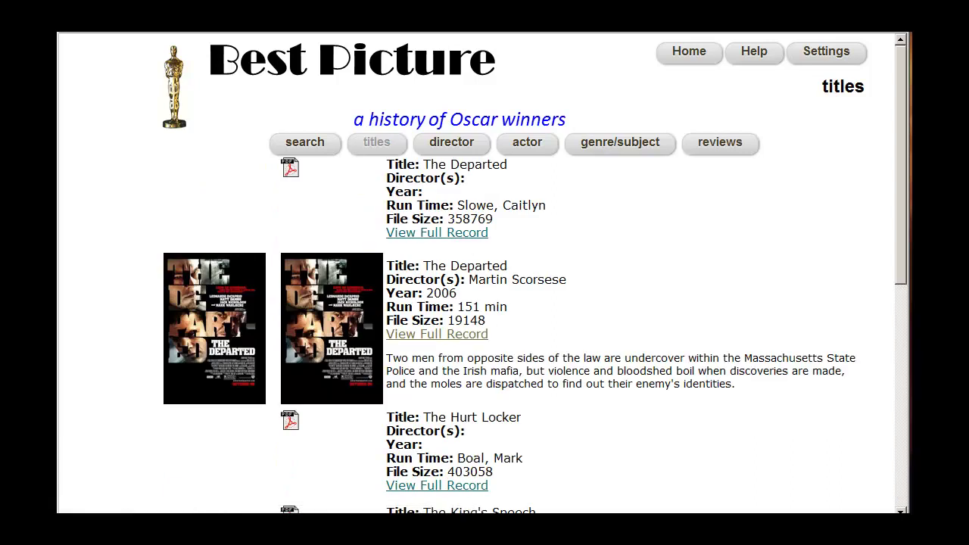
# - Switch to the text editor and examine the code for movie records, focusing on its dc.Format eq 'JPG' condition
pyautogui.hotkey('alt', 'Tab')
pyautogui.click(319, 115)
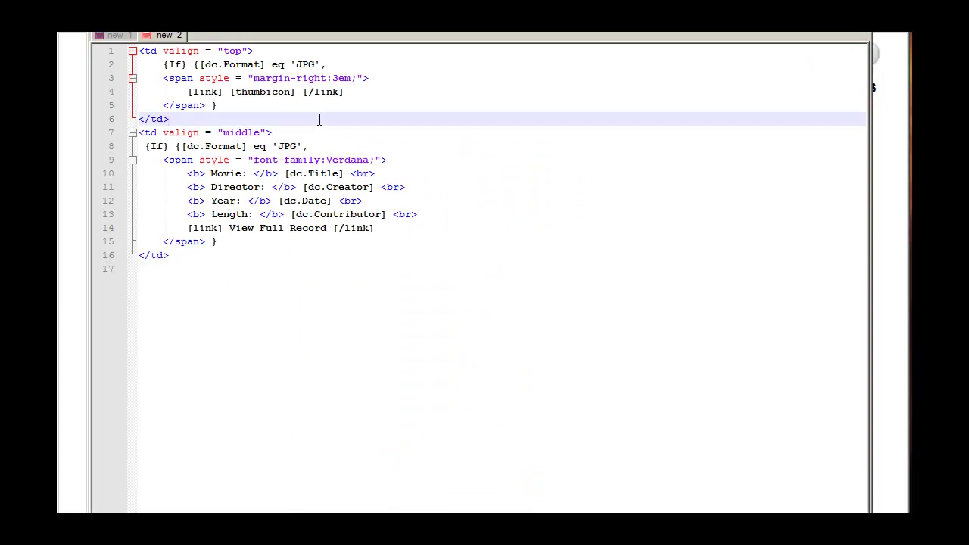
pyautogui.click(220, 78)
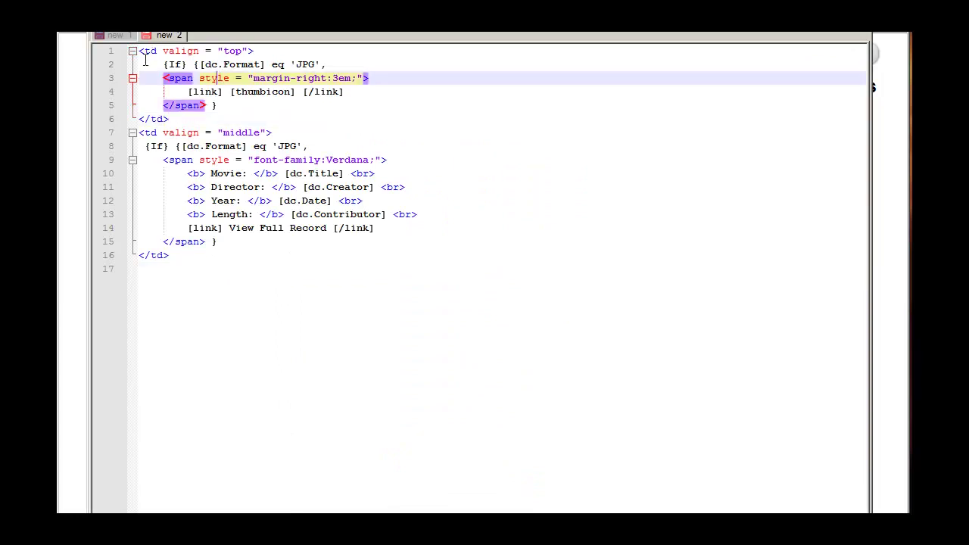
pyautogui.click(144, 60)
pyautogui.click(131, 56)
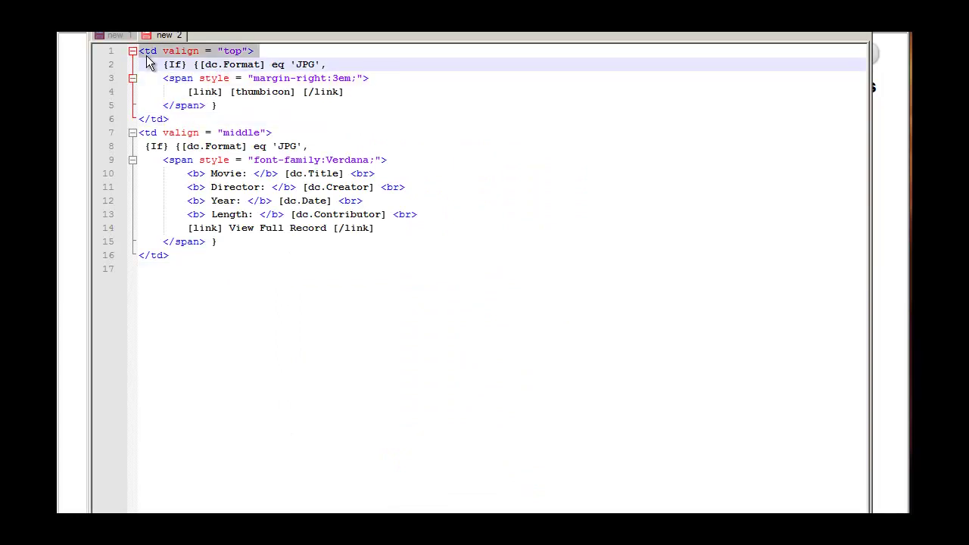
pyautogui.click(186, 64)
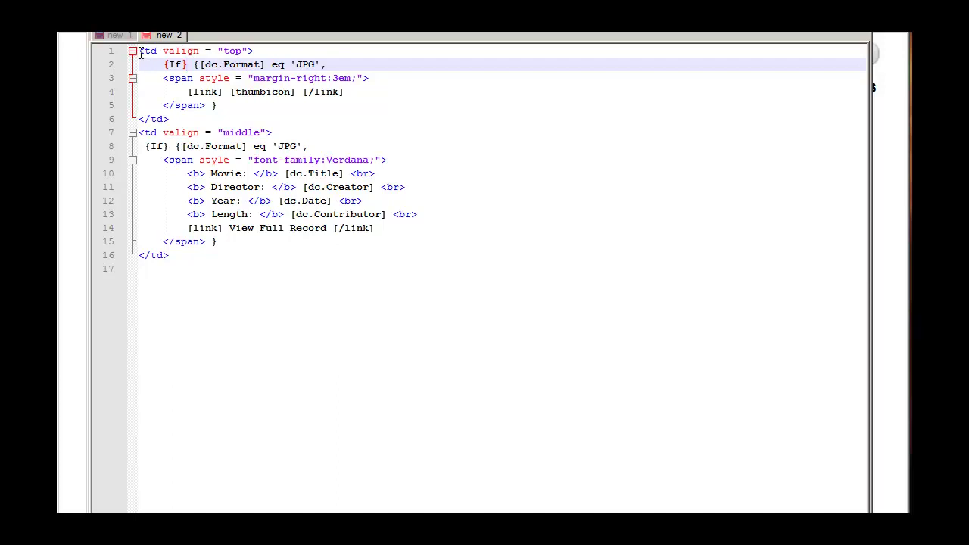
pyautogui.moveTo(139, 52); pyautogui.dragTo(254, 54)
pyautogui.click(194, 65)
pyautogui.moveTo(299, 66); pyautogui.dragTo(313, 65)
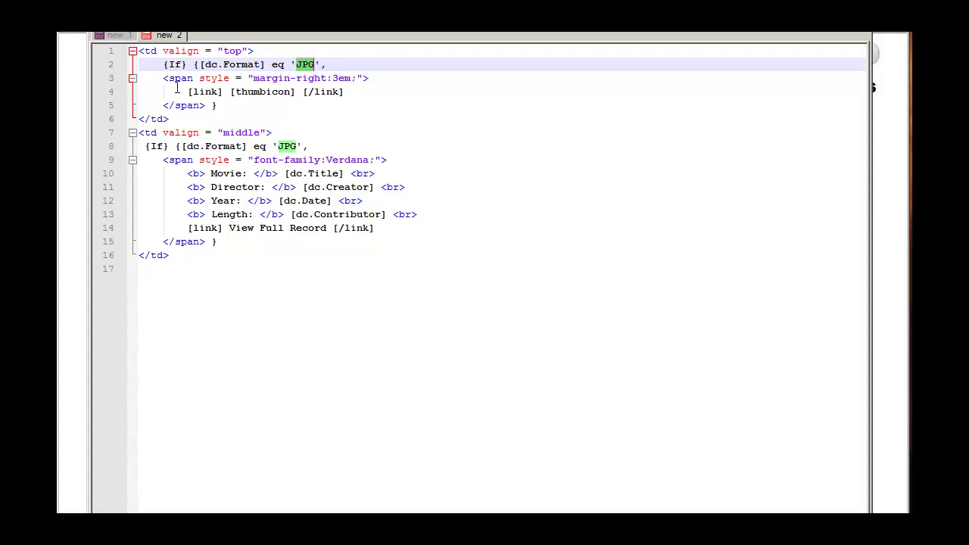
# - Examine the movie record code's thumbnail link, its JPG condition, and the second cell's fields and View Full Record link
pyautogui.moveTo(189, 92); pyautogui.dragTo(359, 91)
pyautogui.click(270, 91)
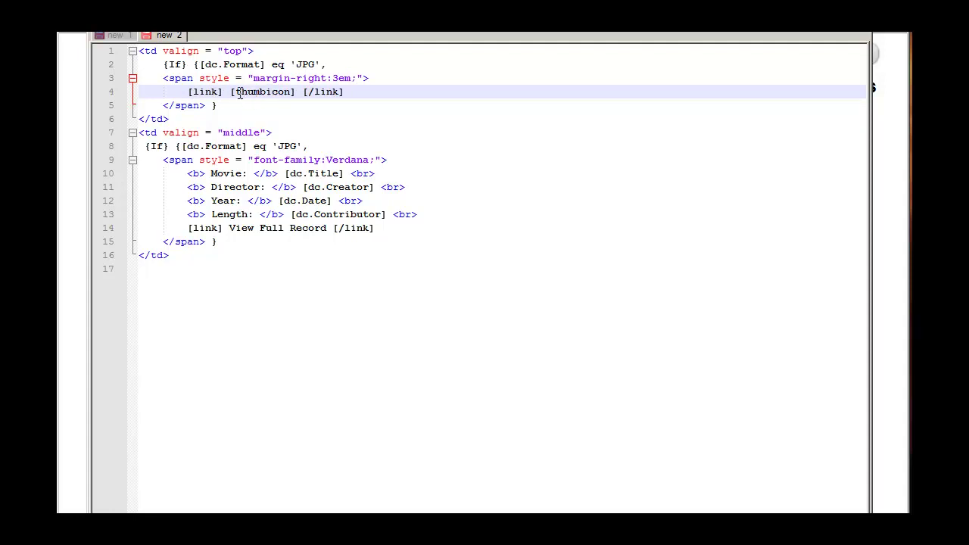
pyautogui.click(184, 119)
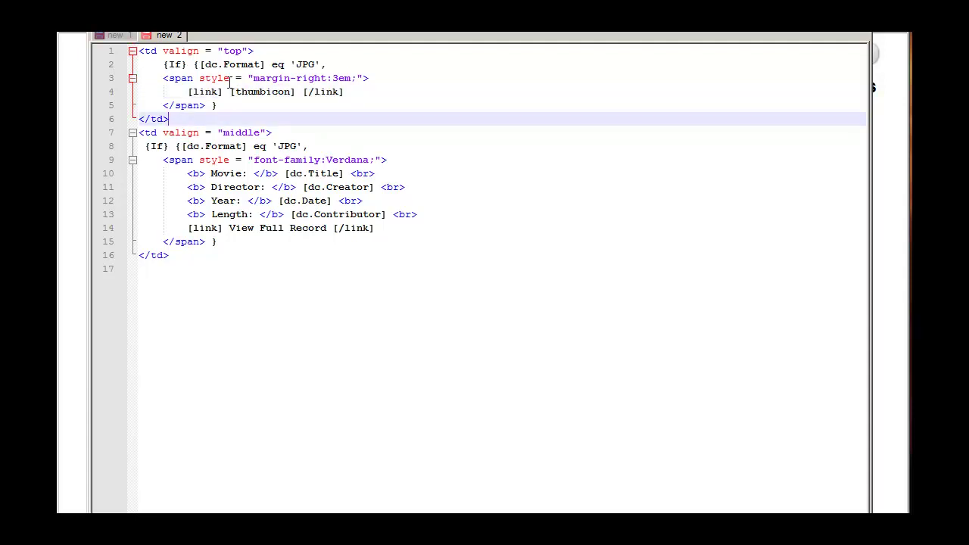
pyautogui.click(324, 65)
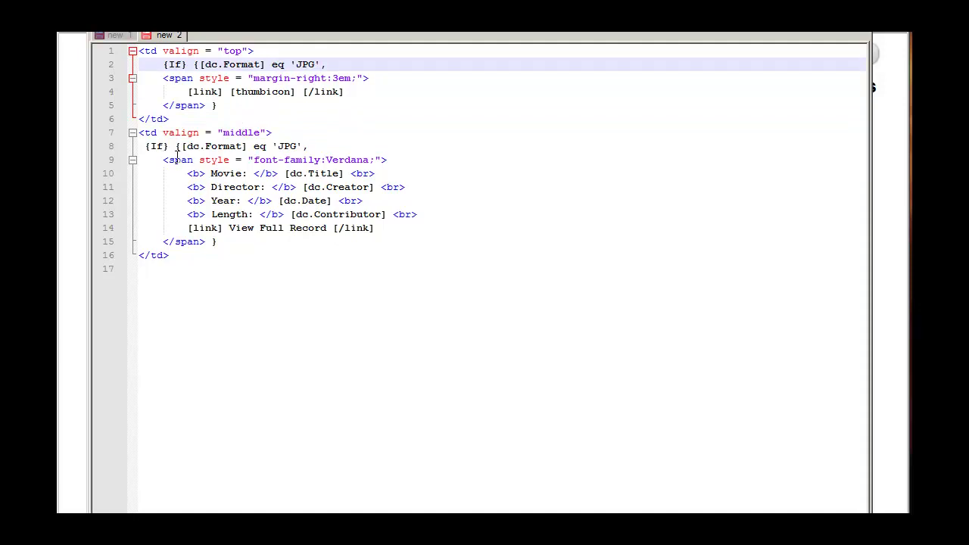
pyautogui.click(140, 134)
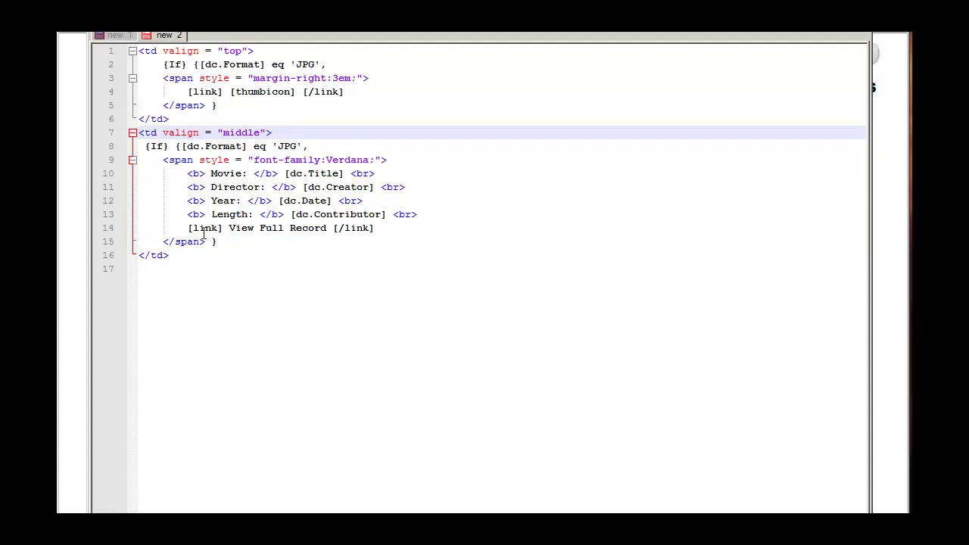
pyautogui.moveTo(189, 228); pyautogui.dragTo(385, 228)
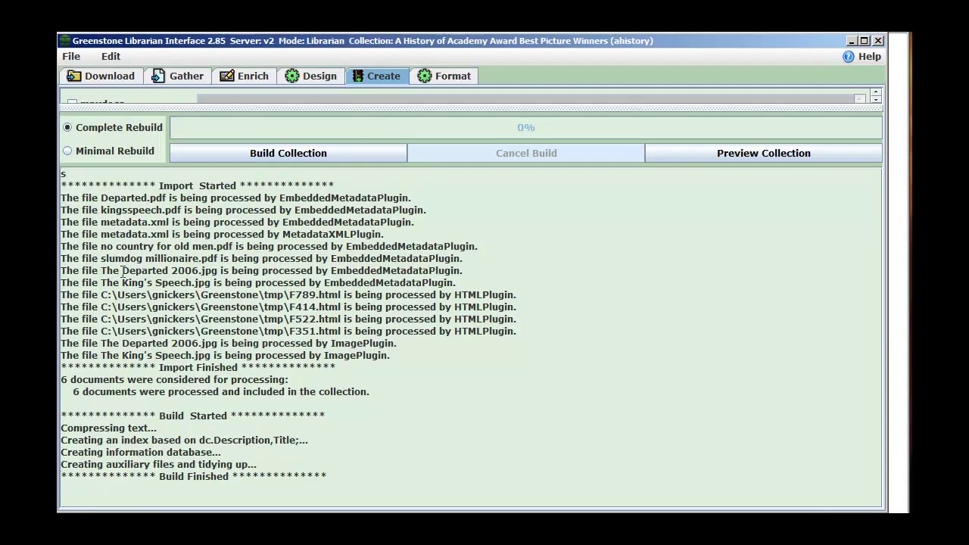
# - Open Greenstone's Format Features, switch to the browser's Titles list, and view The Departed's record from both its poster and its View Full Record link
pyautogui.click(448, 76)
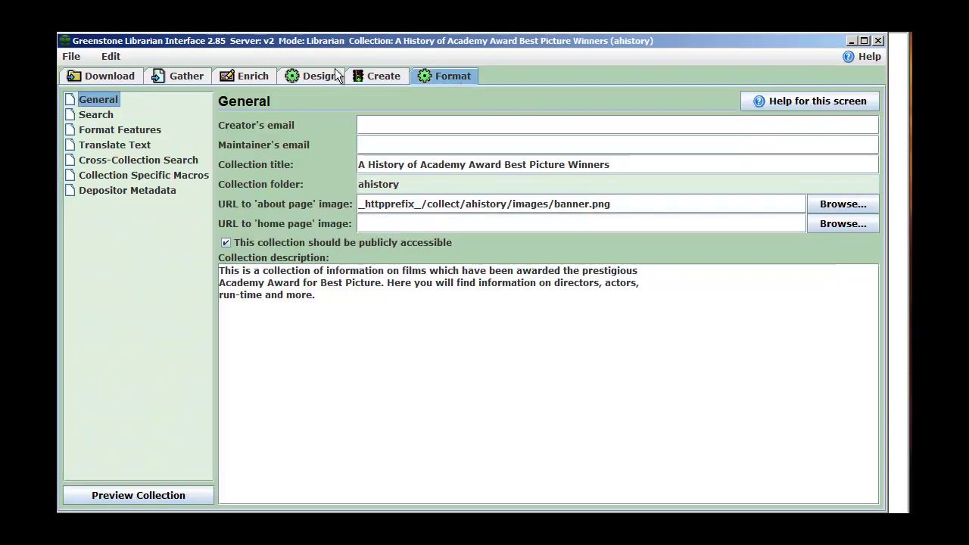
pyautogui.click(121, 130)
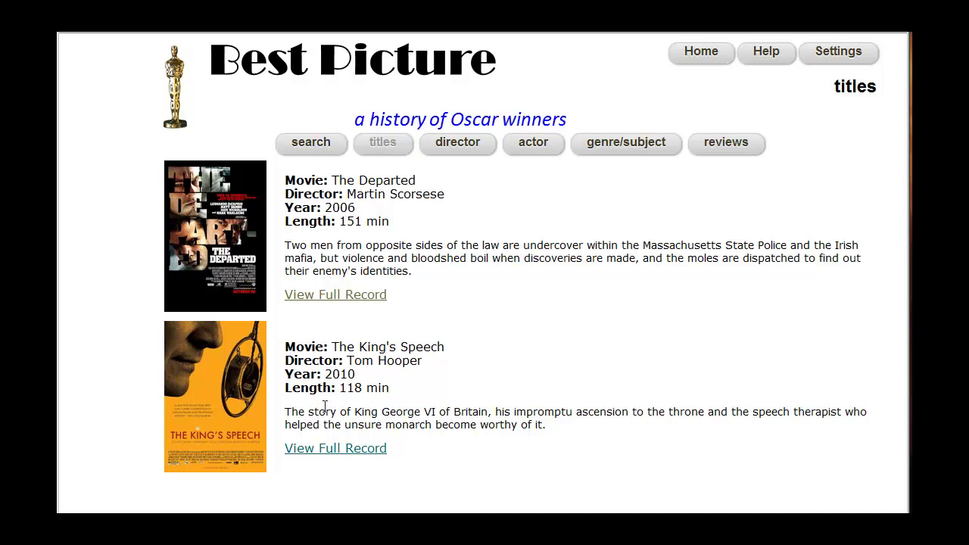
pyautogui.click(218, 257)
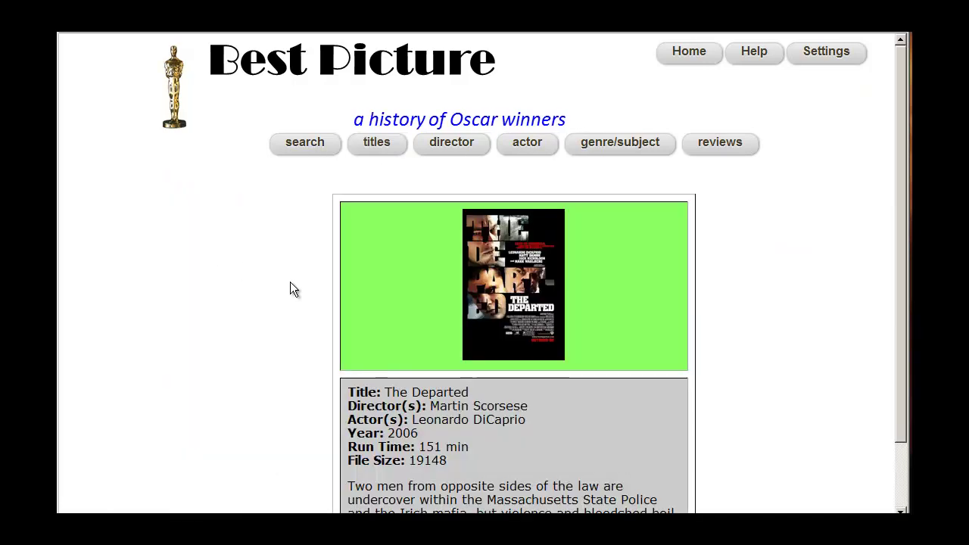
pyautogui.hotkey('alt', 'Left')
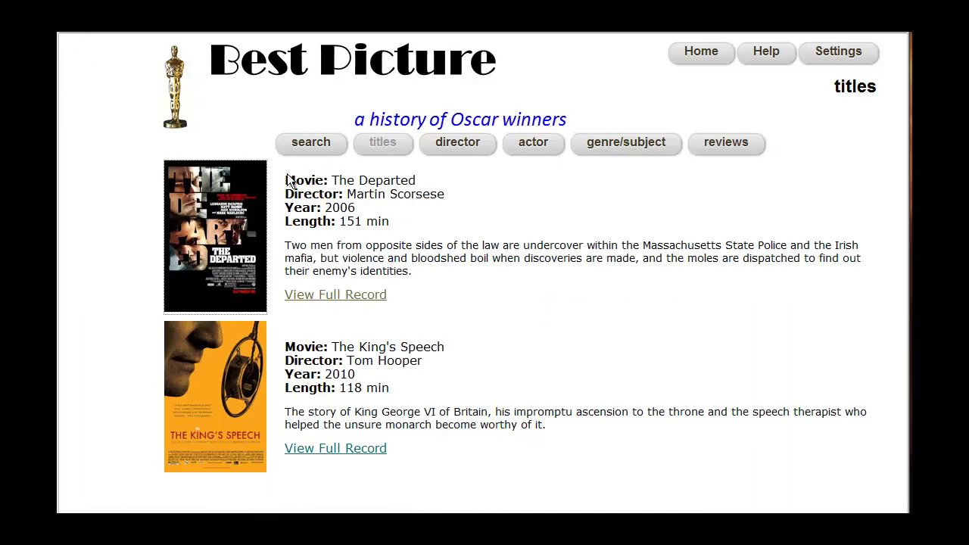
pyautogui.moveTo(287, 180); pyautogui.dragTo(424, 306)
pyautogui.click(429, 286)
pyautogui.click(344, 299)
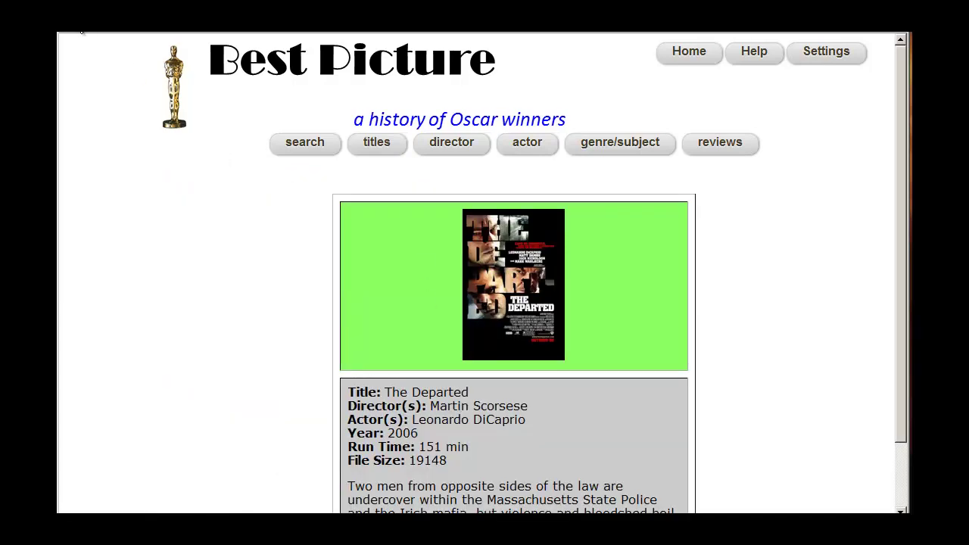
pyautogui.hotkey('alt', 'Left')
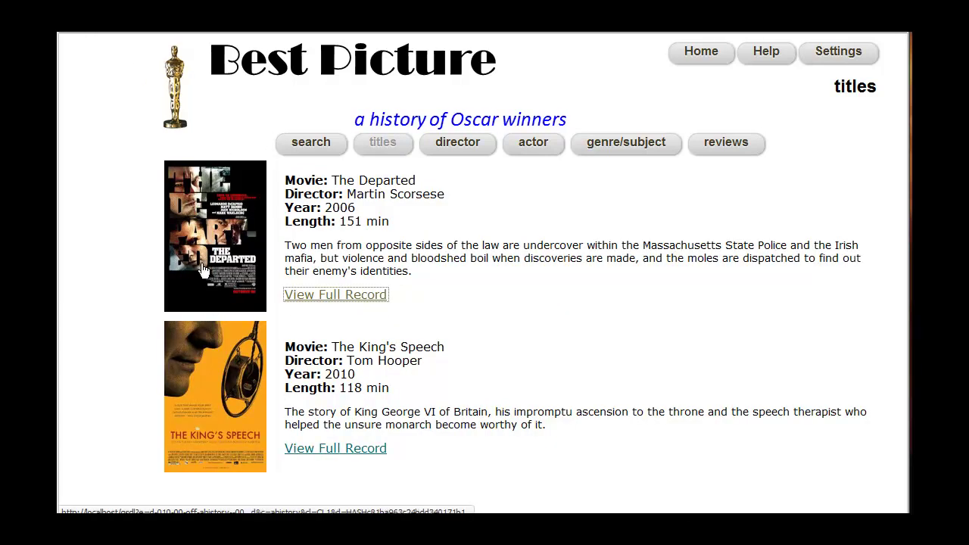
# - Compare the collection's Reviews list with its genre/subject, actor, director and Titles lists
pyautogui.click(728, 143)
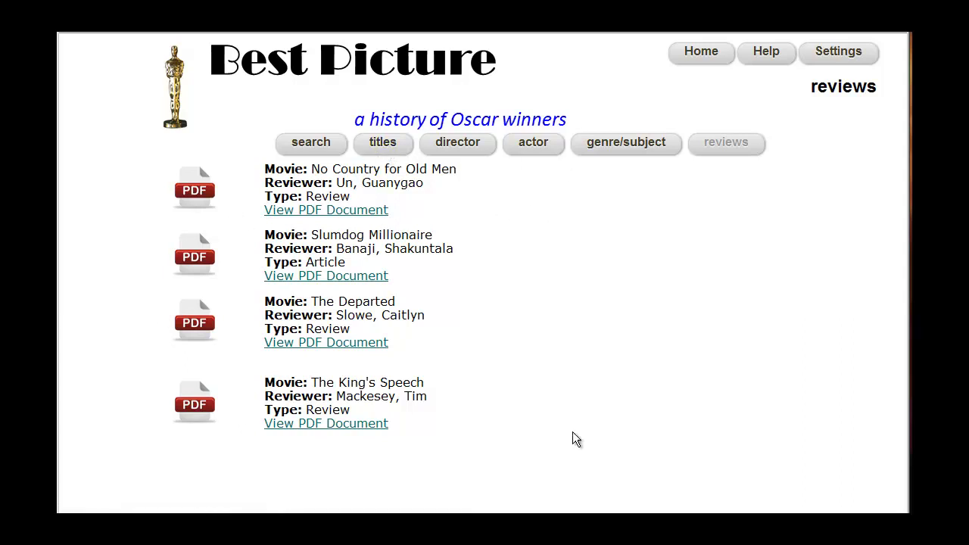
pyautogui.hotkey('alt', 'Tab')
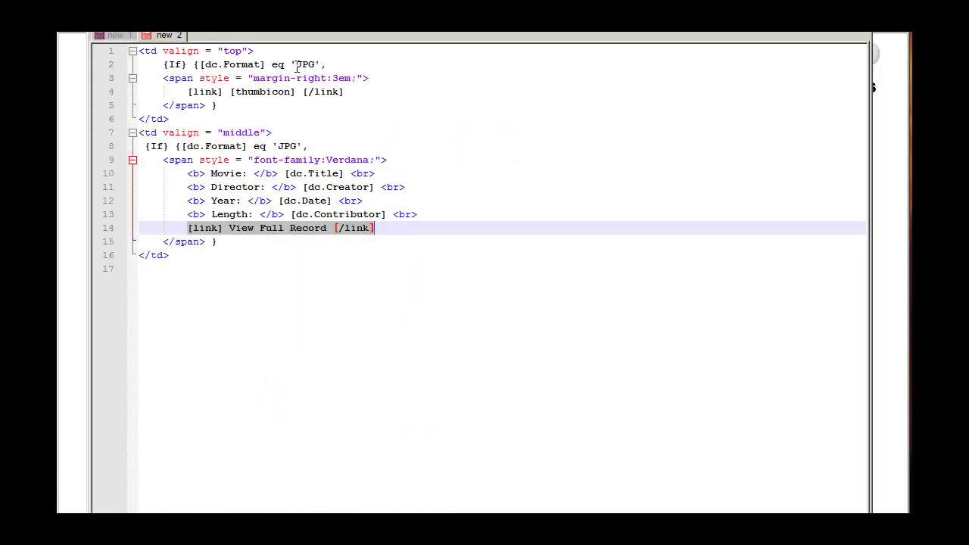
pyautogui.hotkey('alt', 'Tab')
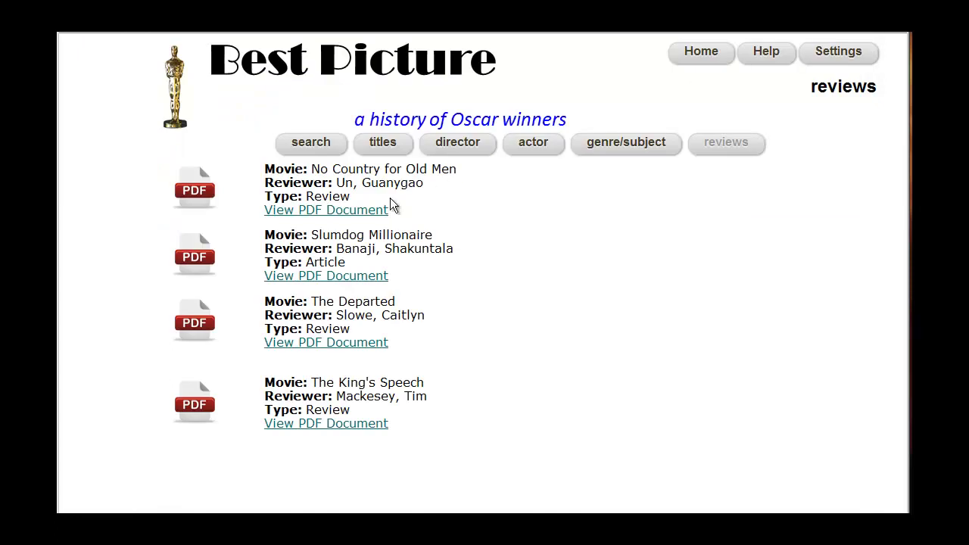
pyautogui.click(617, 151)
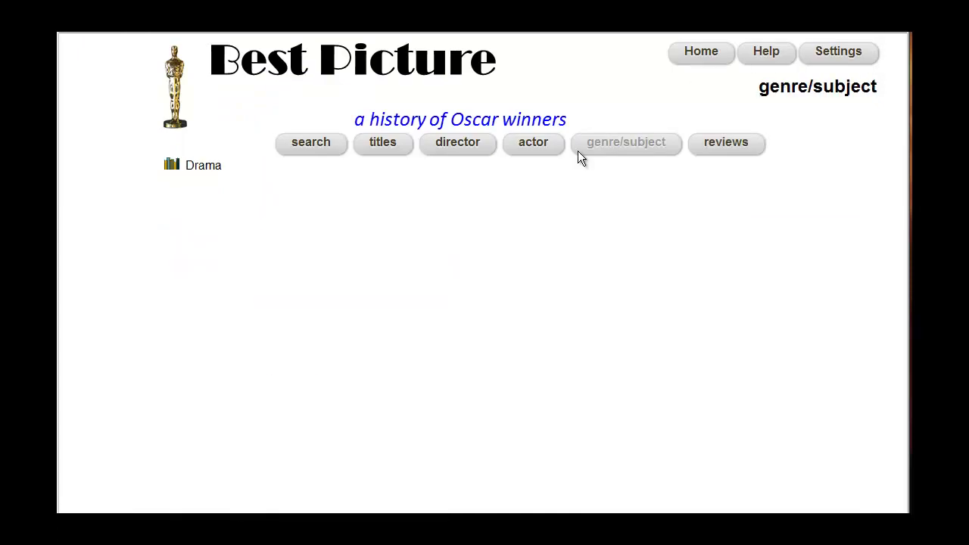
pyautogui.click(532, 153)
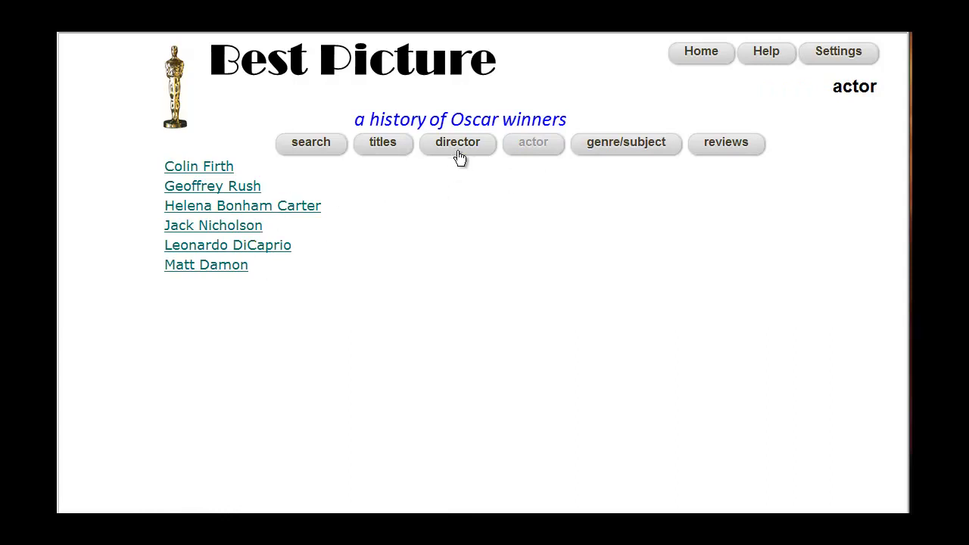
pyautogui.click(458, 151)
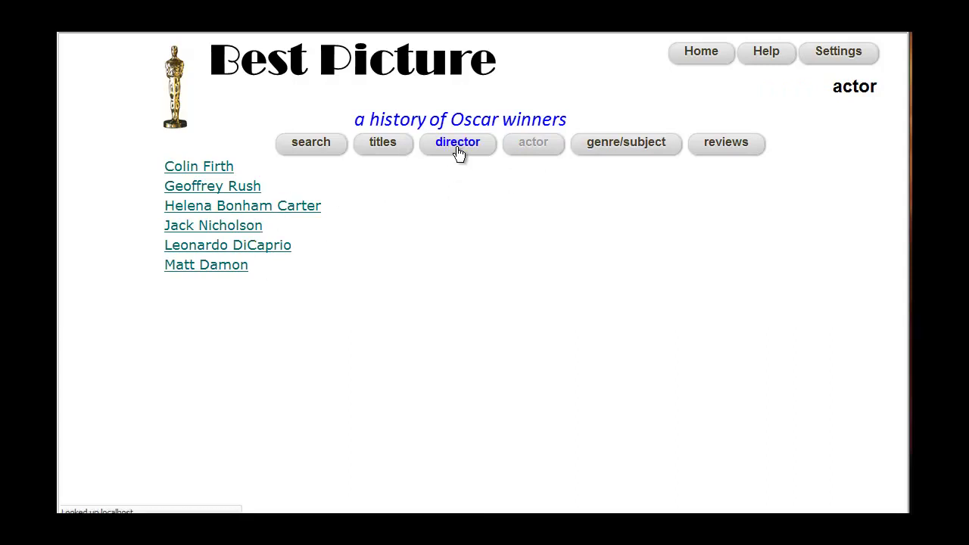
pyautogui.click(383, 150)
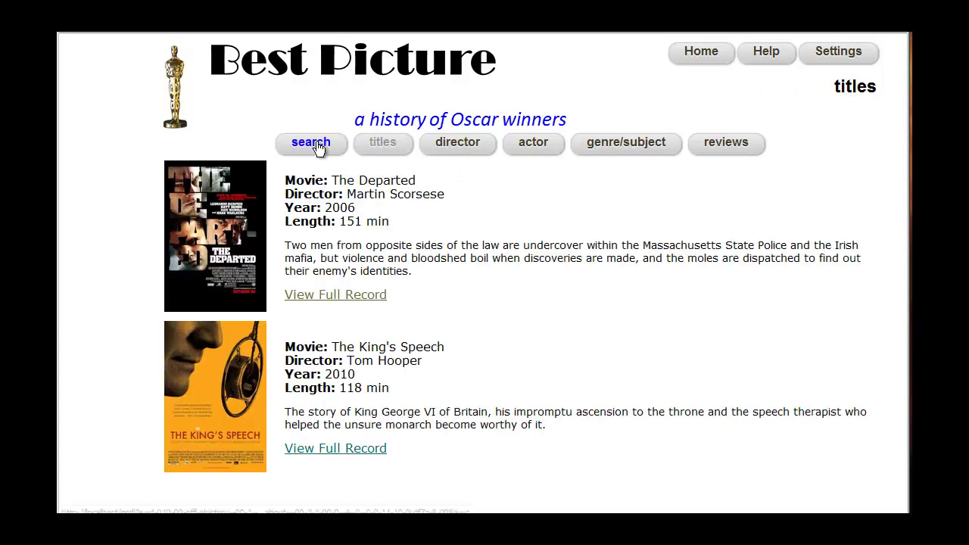
# - Search the collection's keywords for "a" and for "the"
pyautogui.click(318, 147)
pyautogui.click(417, 177)
pyautogui.write('th')
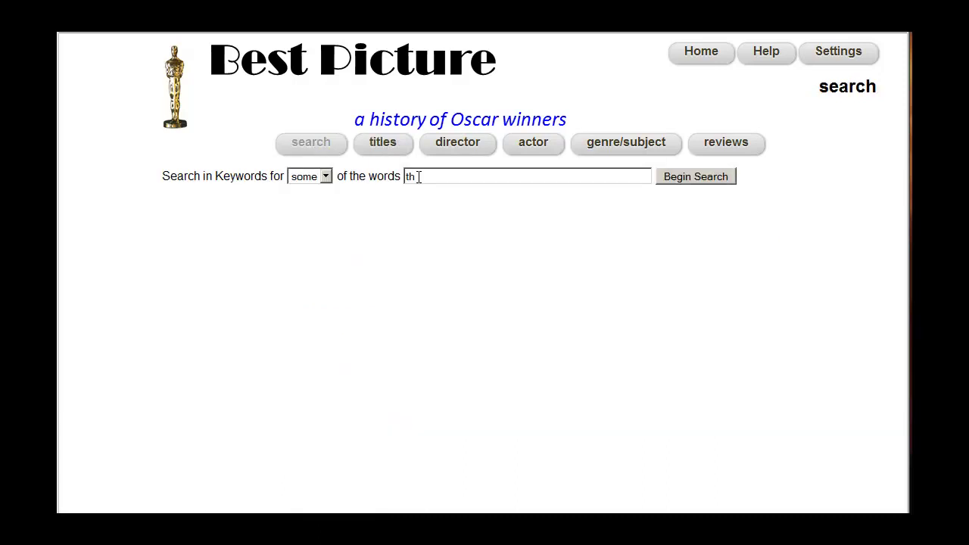
pyautogui.press('BackSpace')
pyautogui.press('BackSpace')
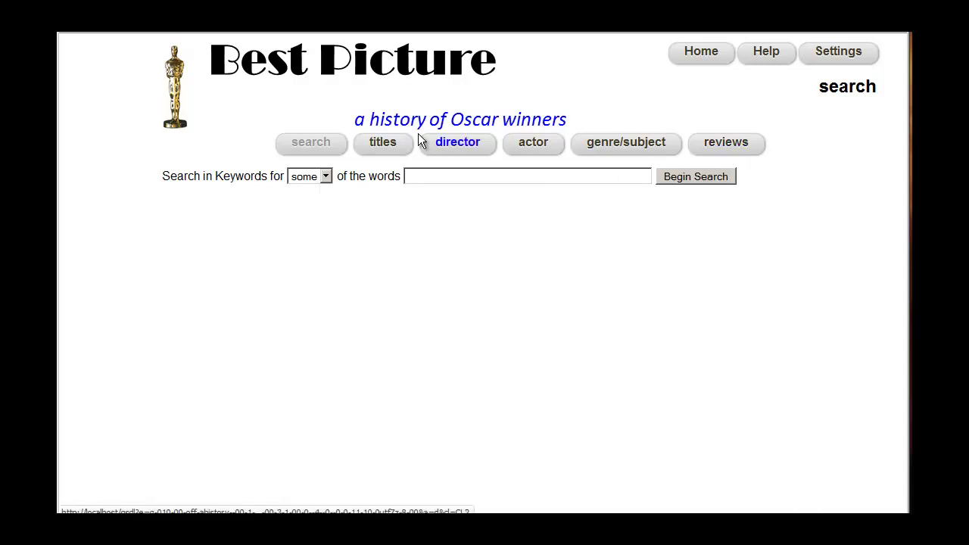
pyautogui.click(429, 175)
pyautogui.write('a')
pyautogui.press('Return')
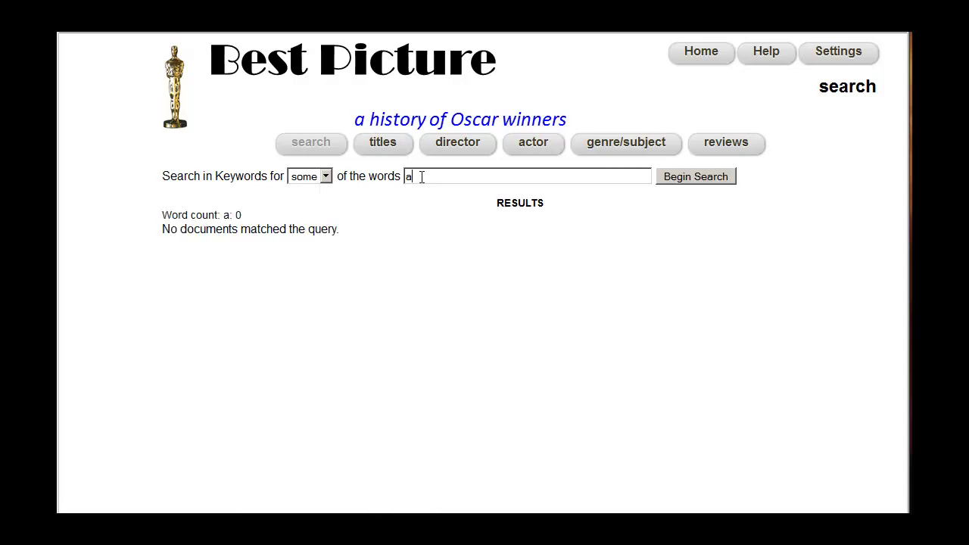
pyautogui.press('BackSpace')
pyautogui.write('the')
pyautogui.press('Return')
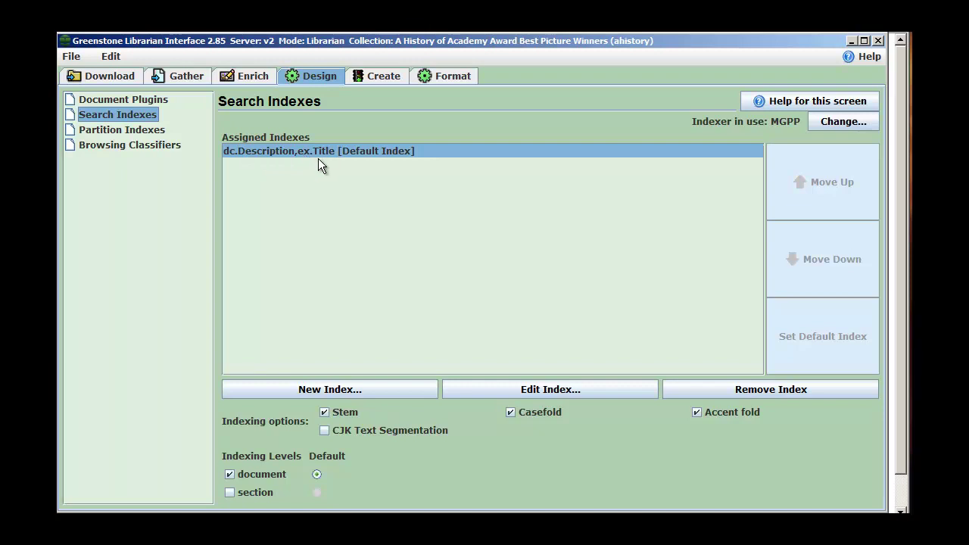
# - Add a new search index to the collection that includes only the full text, and select it among the assigned indexes
pyautogui.click(338, 389)
pyautogui.moveTo(717, 263); pyautogui.dragTo(345, 129)
pyautogui.click(276, 178)
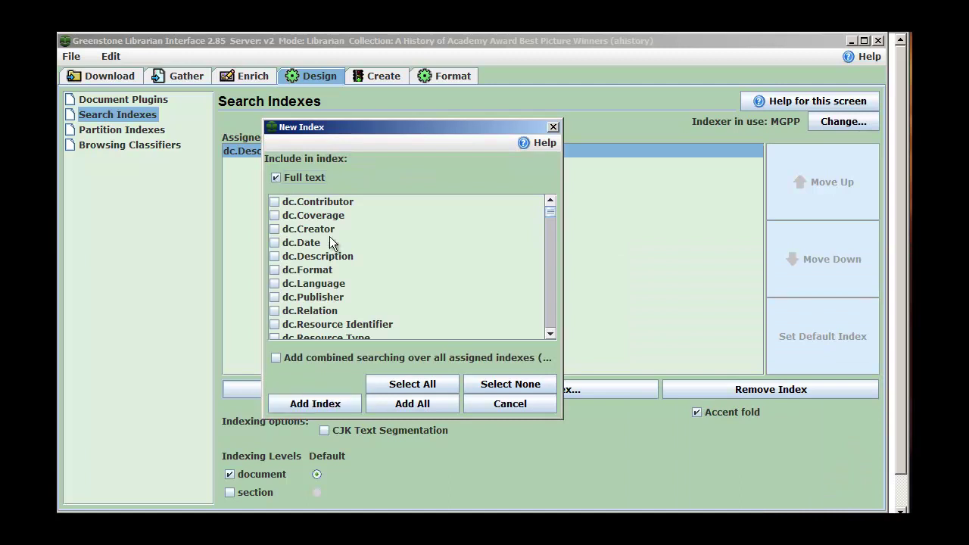
pyautogui.click(550, 333)
pyautogui.click(550, 333)
pyautogui.click(549, 333)
pyautogui.click(549, 333)
pyautogui.click(550, 333)
pyautogui.click(549, 333)
pyautogui.click(549, 333)
pyautogui.click(549, 333)
pyautogui.click(550, 333)
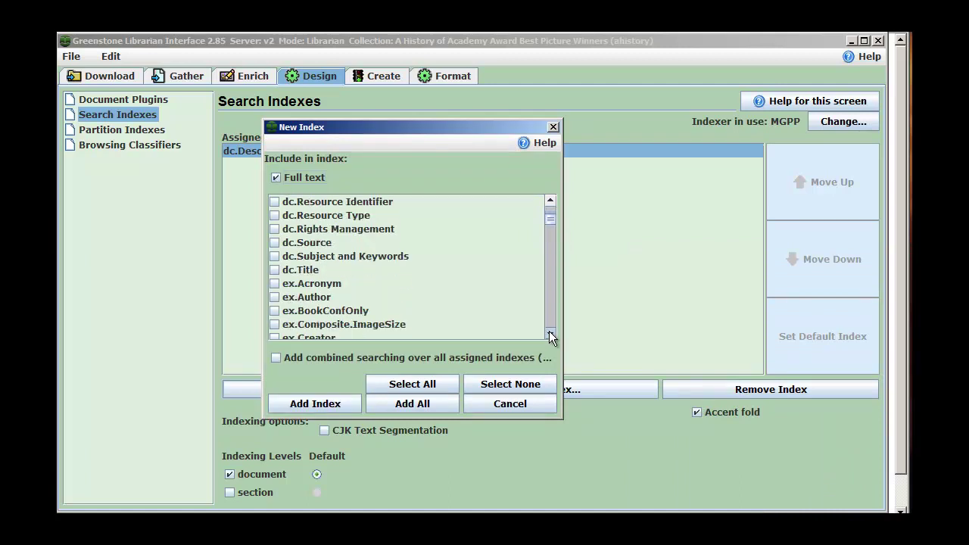
pyautogui.scroll(-5, 550, 227)
pyautogui.scroll(8, 556, 250)
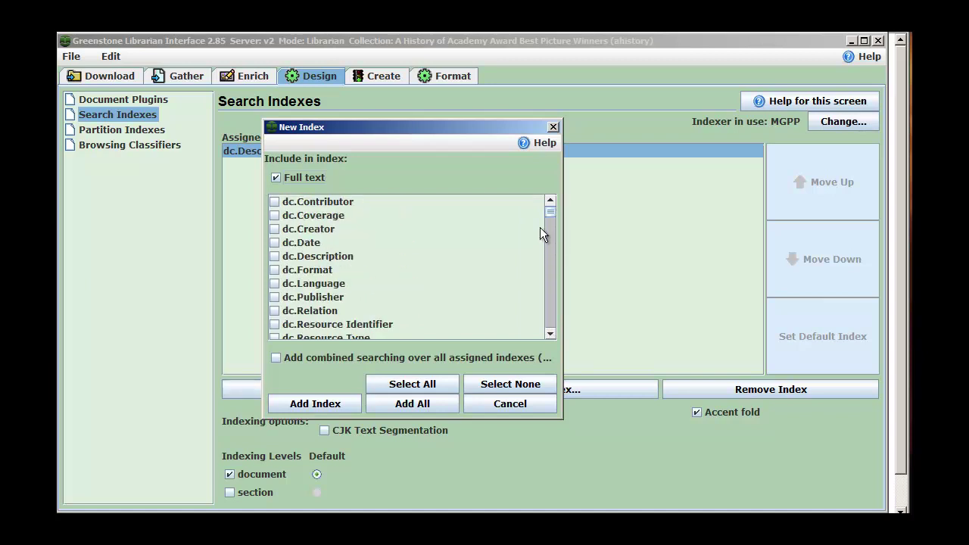
pyautogui.click(338, 401)
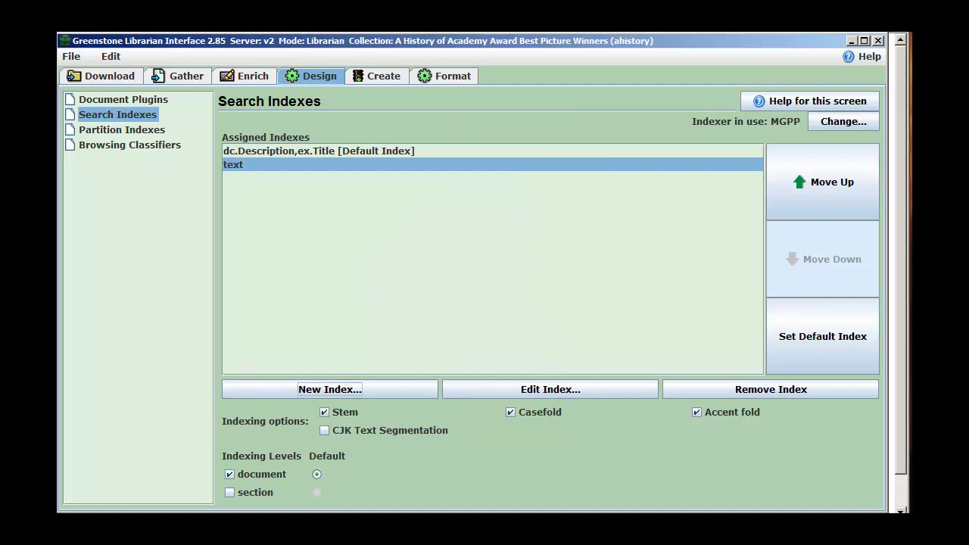
pyautogui.click(272, 161)
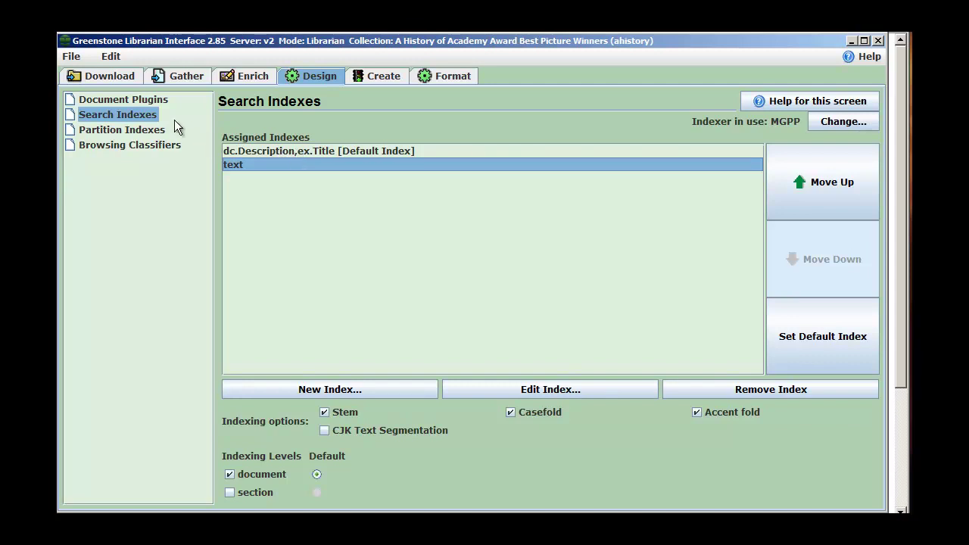
# - Assign a subcollection partition built on the reviews "Filename/pdf/" filter
pyautogui.click(123, 130)
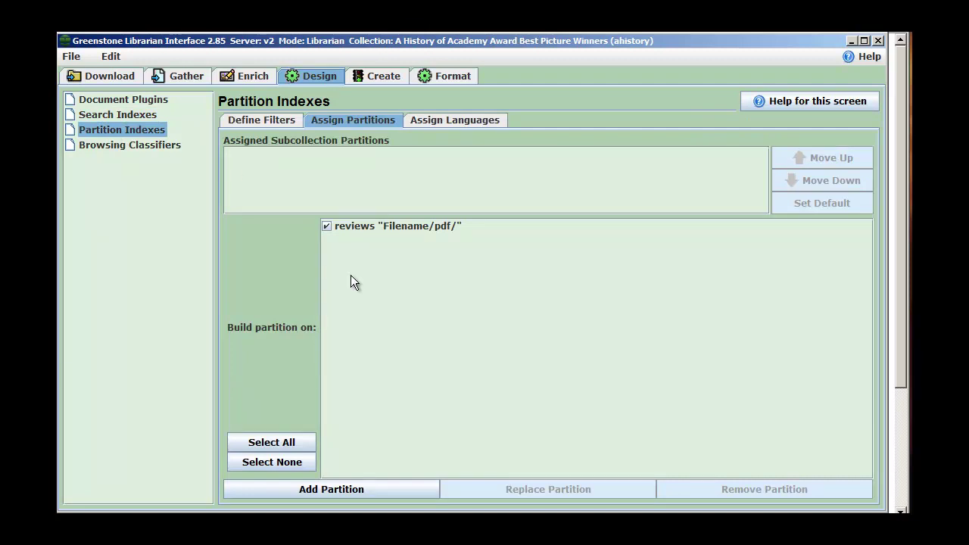
pyautogui.click(349, 489)
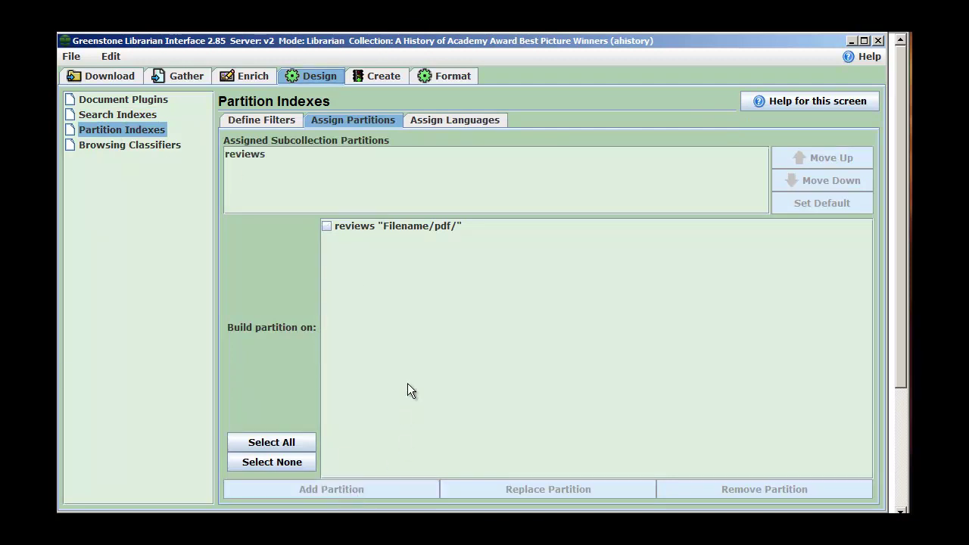
pyautogui.click(326, 227)
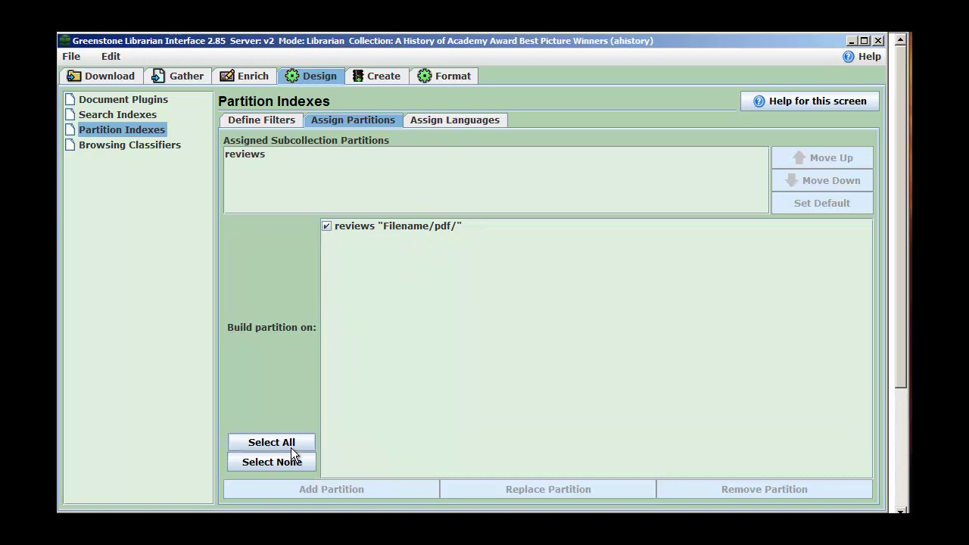
# - Inspect the reviews subcollection filter's definition, checking the available document attributes and the pdf regular expression
pyautogui.click(252, 121)
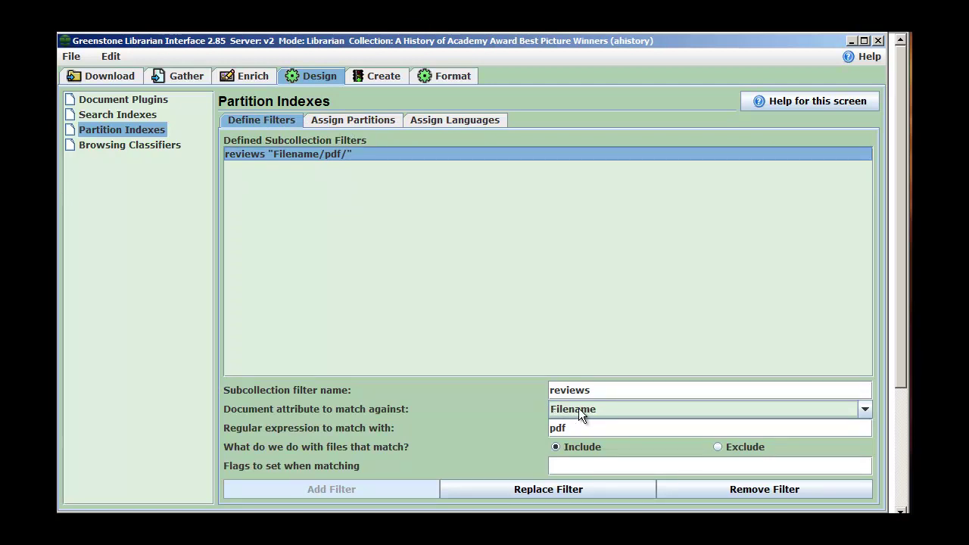
pyautogui.click(594, 426)
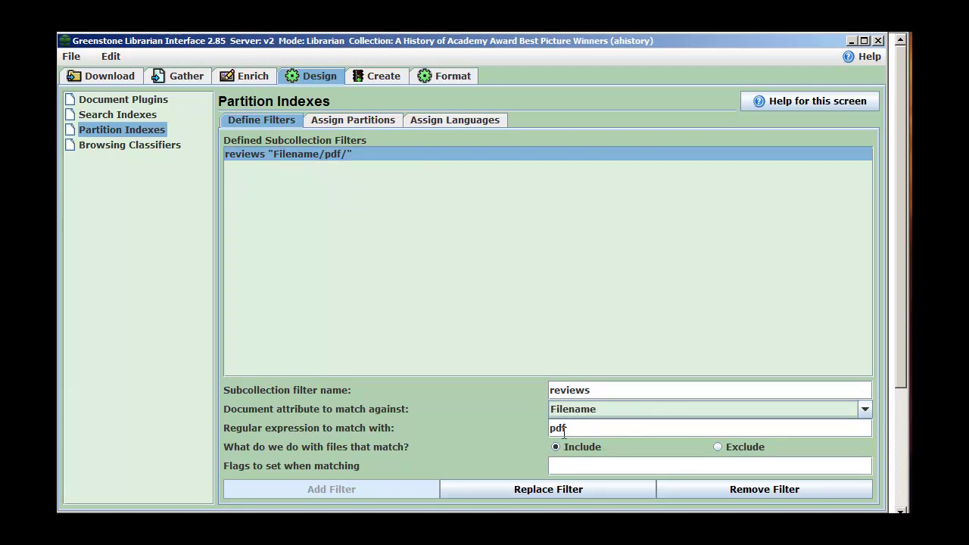
pyautogui.click(865, 408)
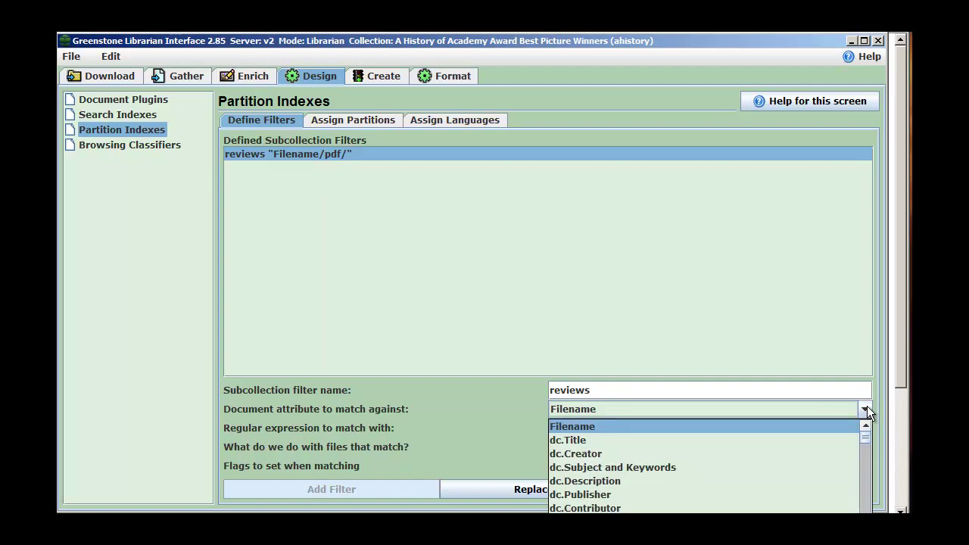
pyautogui.click(865, 408)
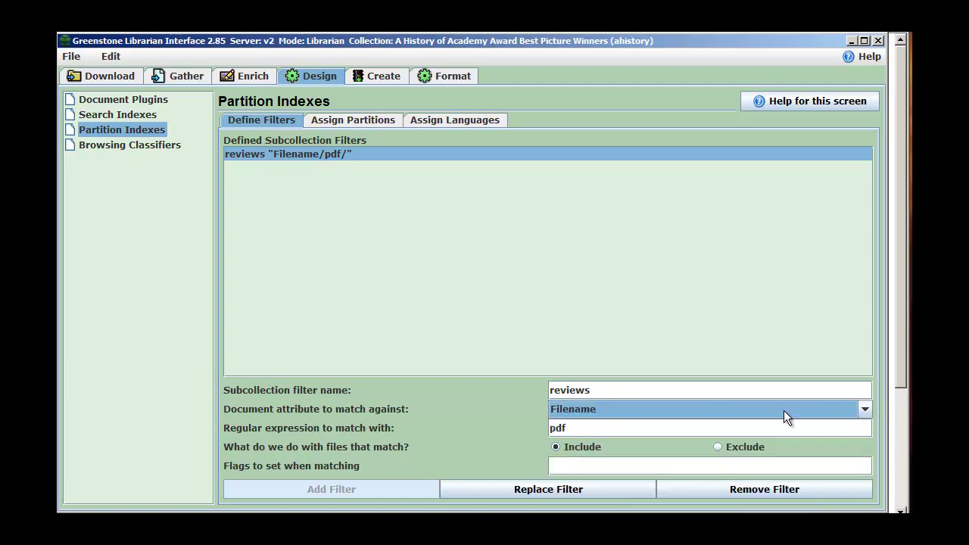
pyautogui.click(863, 407)
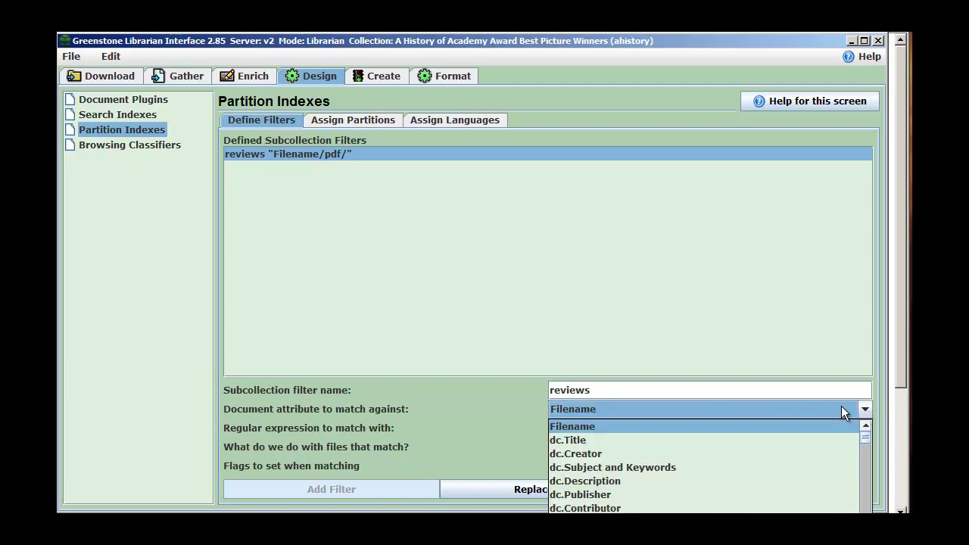
pyautogui.click(841, 408)
pyautogui.click(589, 429)
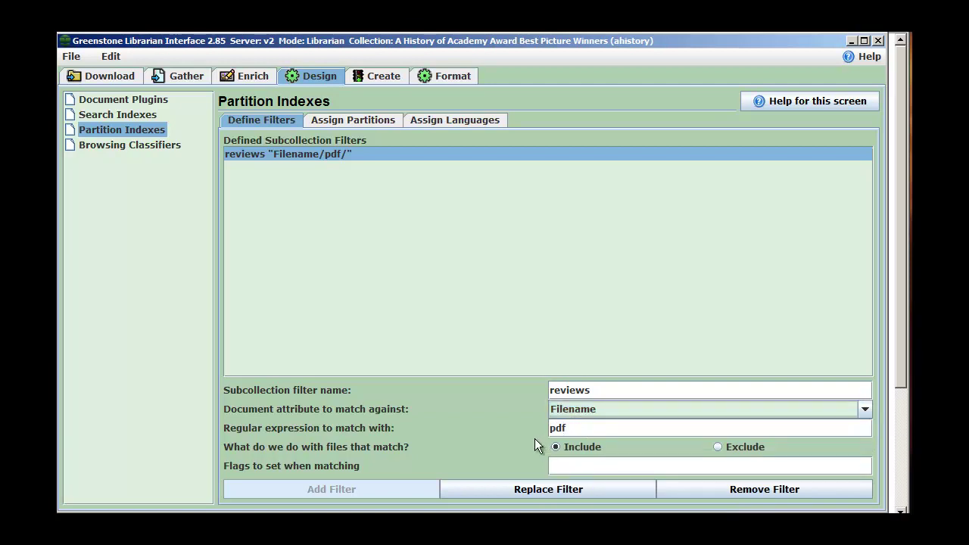
pyautogui.moveTo(548, 429); pyautogui.dragTo(574, 427)
# - Check the assigned search indexes and the text index's display text in the search format settings, and return to the collection website
pyautogui.click(131, 114)
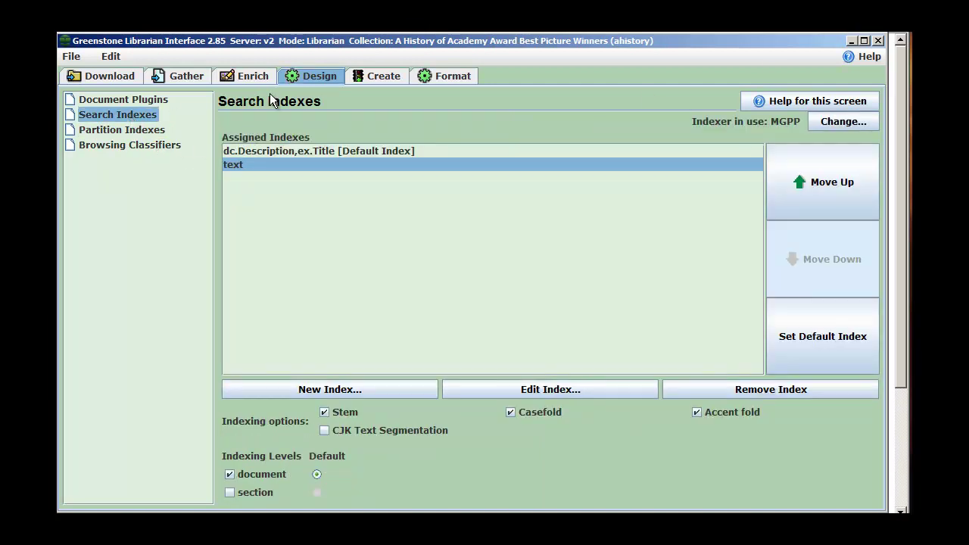
pyautogui.click(452, 77)
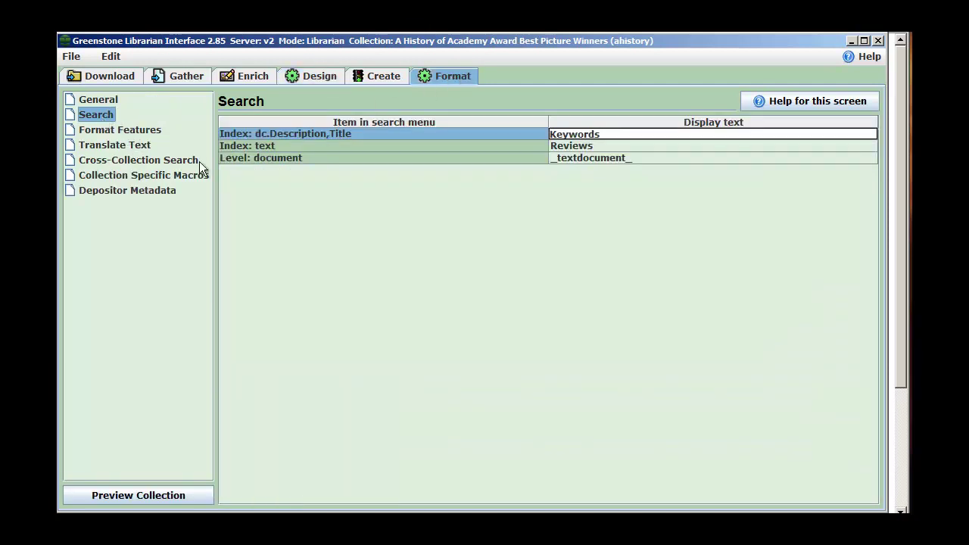
pyautogui.click(615, 145)
pyautogui.click(850, 40)
pyautogui.click(200, 142)
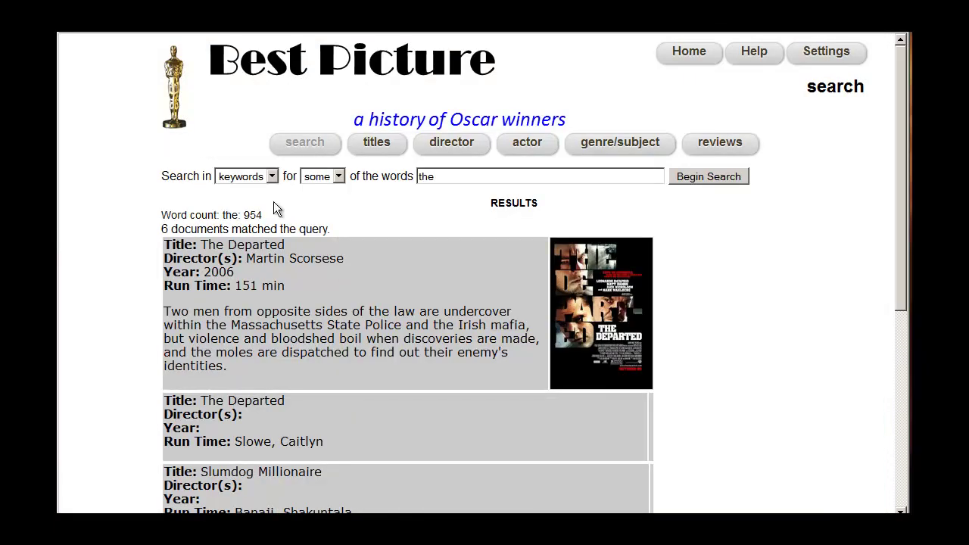
# - Search the collection's reviews for "the" and examine the Run Time values in the matching review entries
pyautogui.click(272, 177)
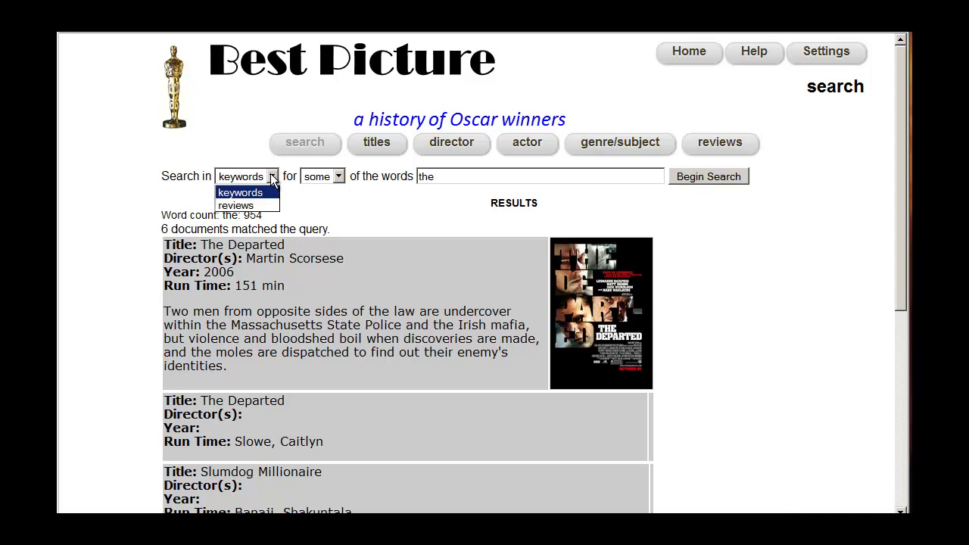
pyautogui.click(271, 177)
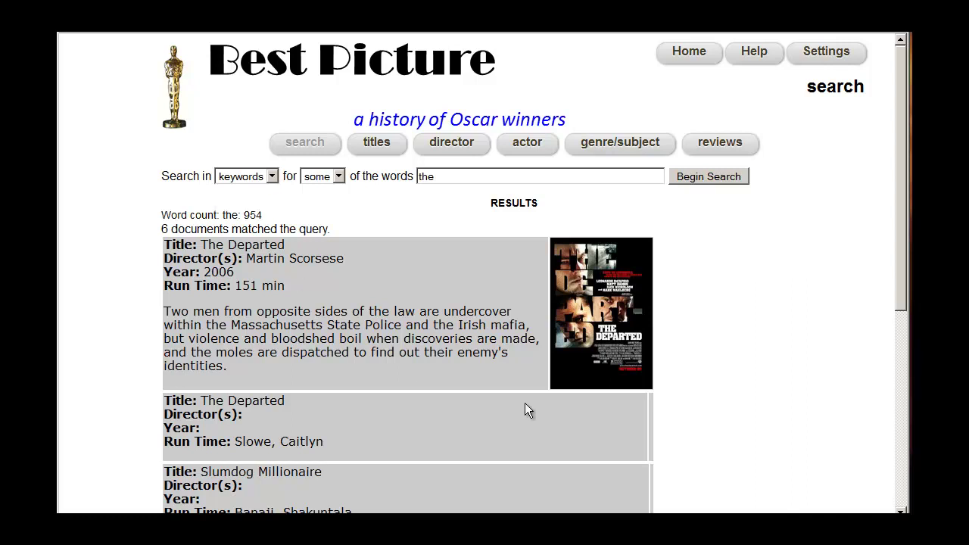
pyautogui.click(270, 177)
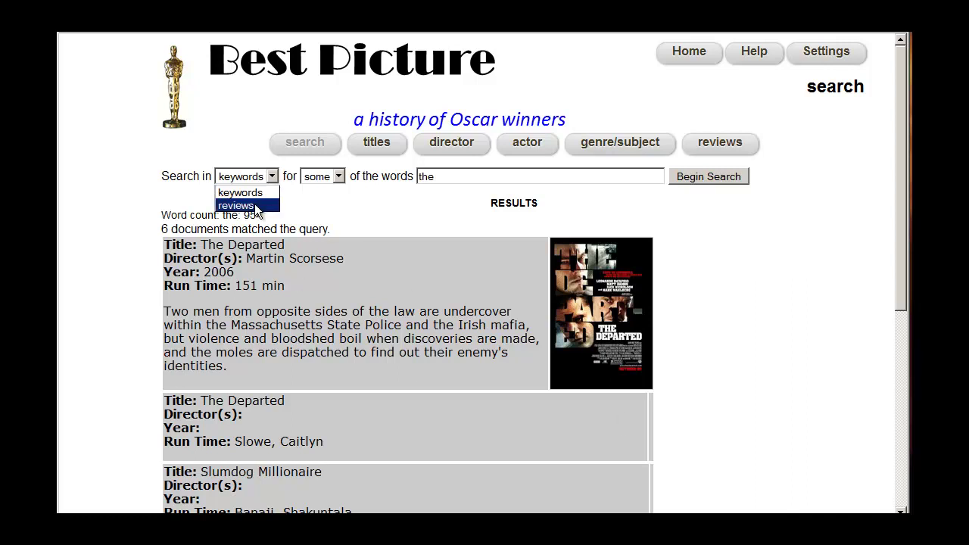
pyautogui.click(241, 205)
pyautogui.click(454, 175)
pyautogui.click(694, 179)
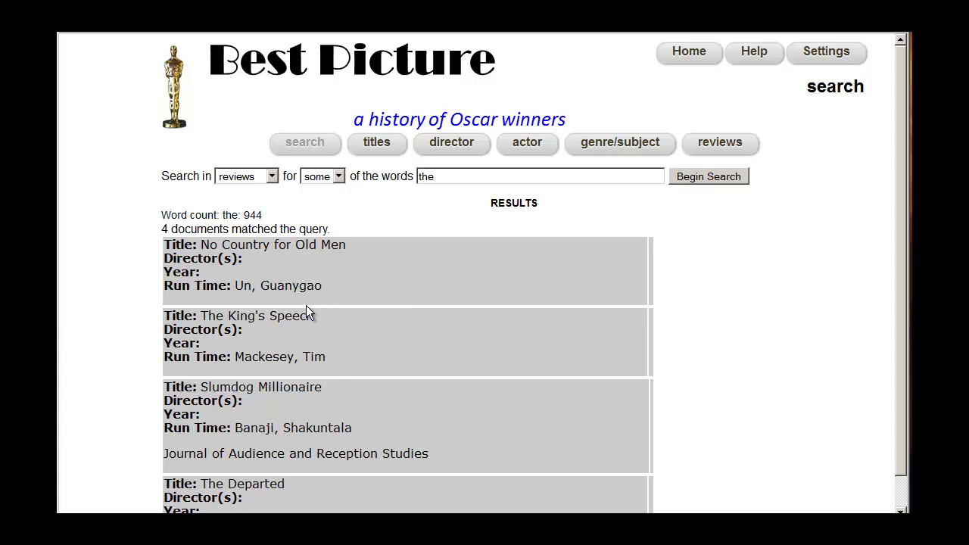
pyautogui.moveTo(244, 356); pyautogui.dragTo(328, 357)
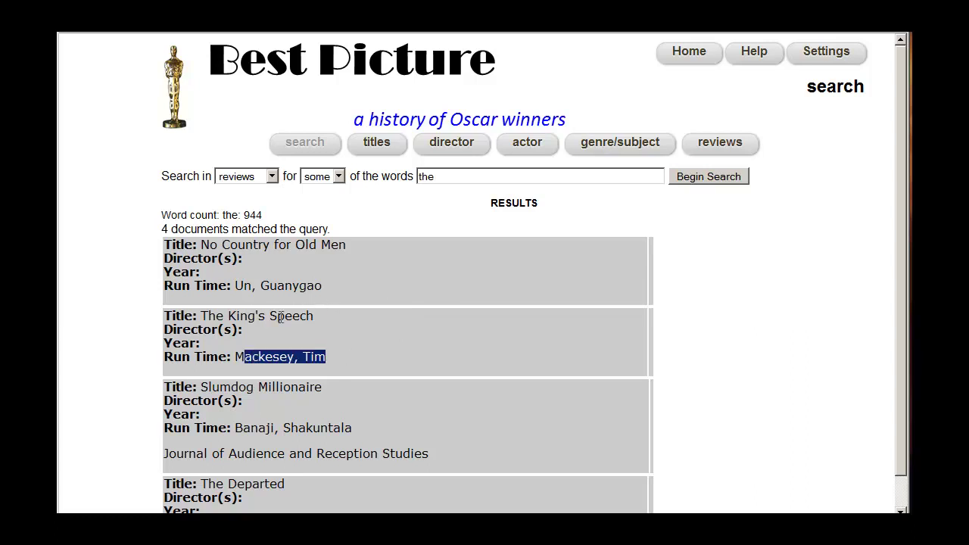
pyautogui.moveTo(235, 428); pyautogui.dragTo(399, 430)
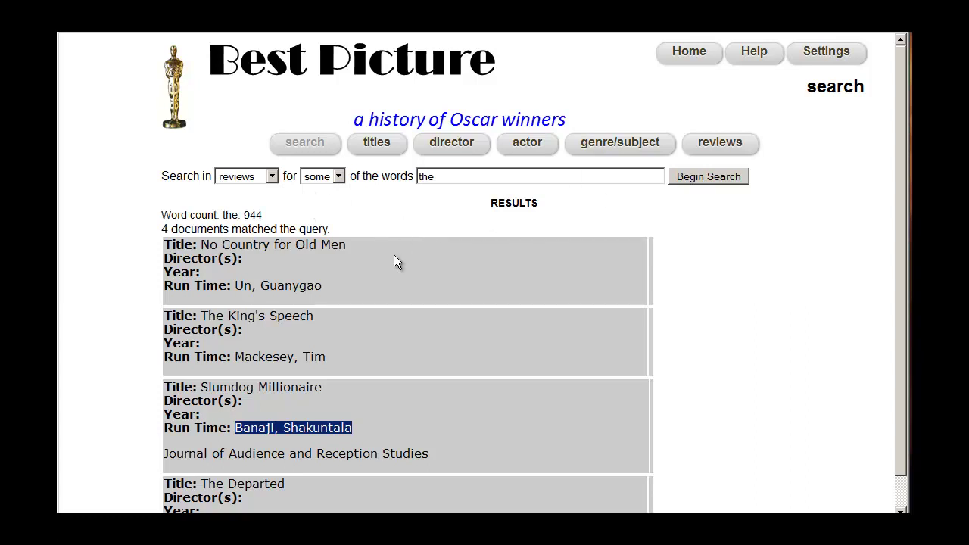
# - View the genre/subject list, switch to the format code in the text editor, and examine the first table cell's numleafdocs condition and folder image
pyautogui.click(603, 146)
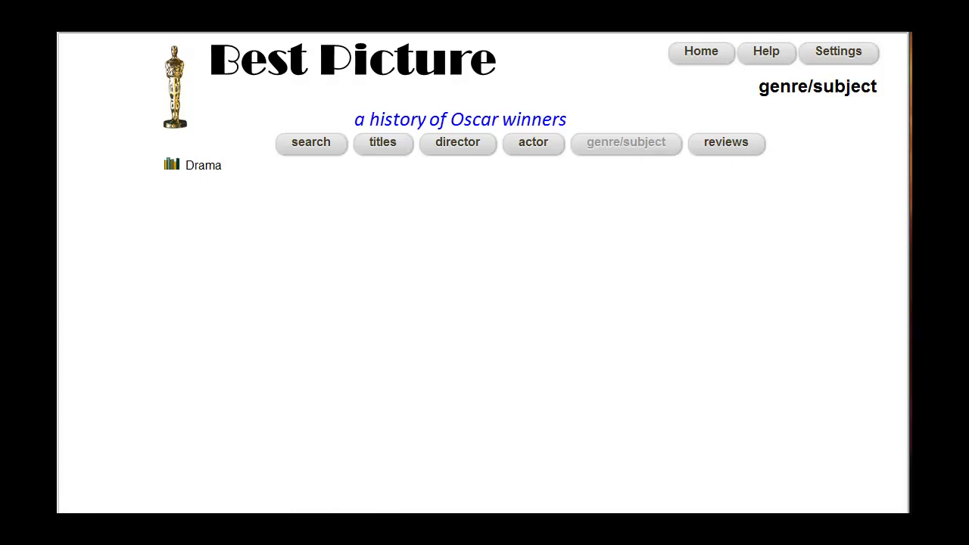
pyautogui.hotkey('alt', 'Tab')
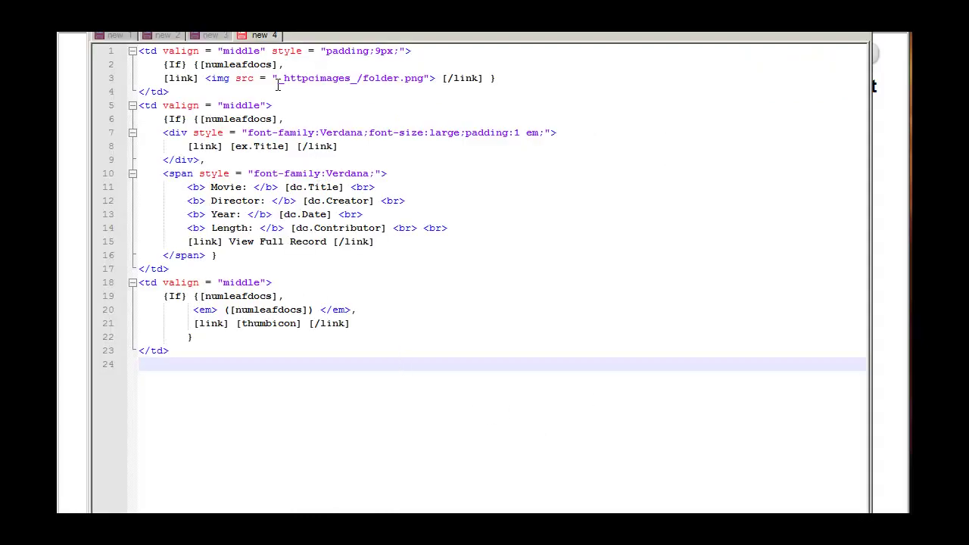
pyautogui.click(141, 51)
pyautogui.click(148, 64)
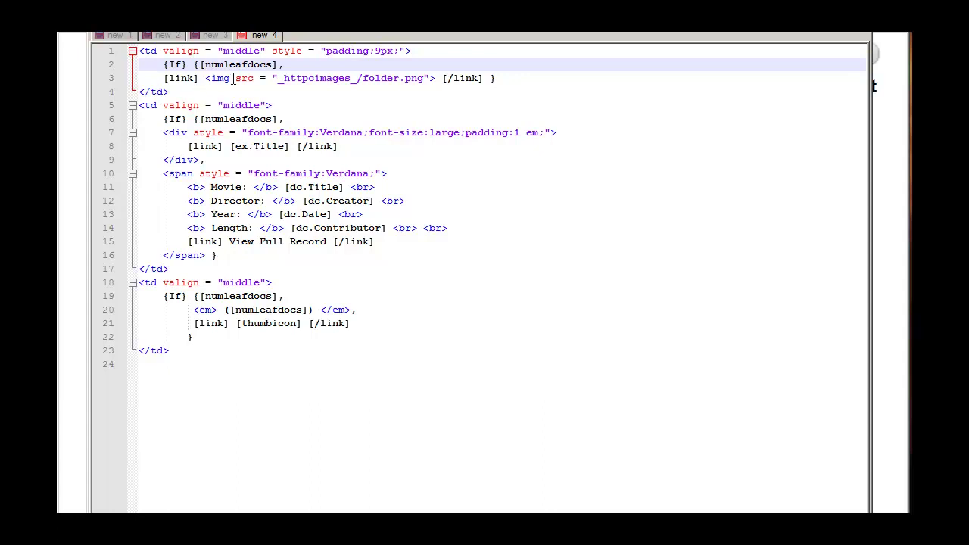
pyautogui.click(162, 64)
pyautogui.moveTo(140, 54); pyautogui.dragTo(191, 91)
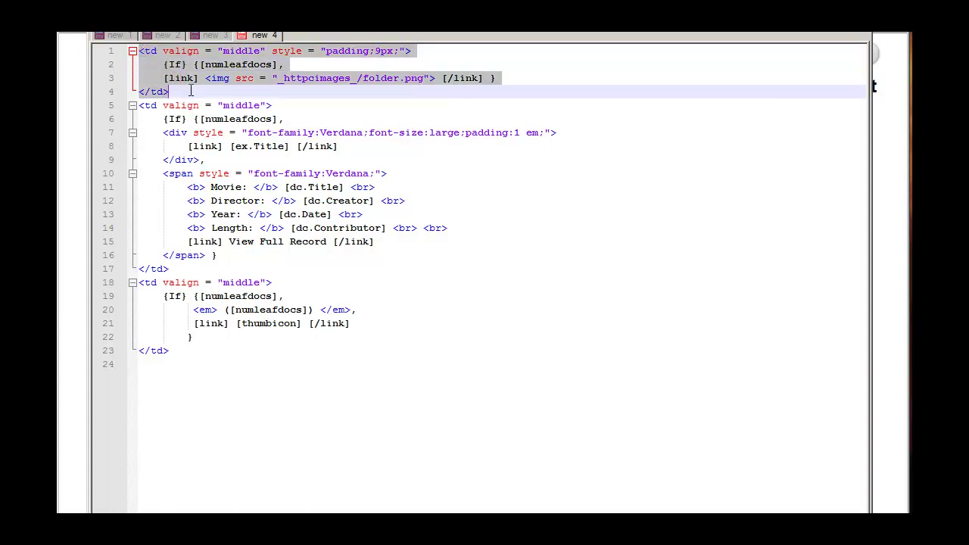
pyautogui.click(288, 67)
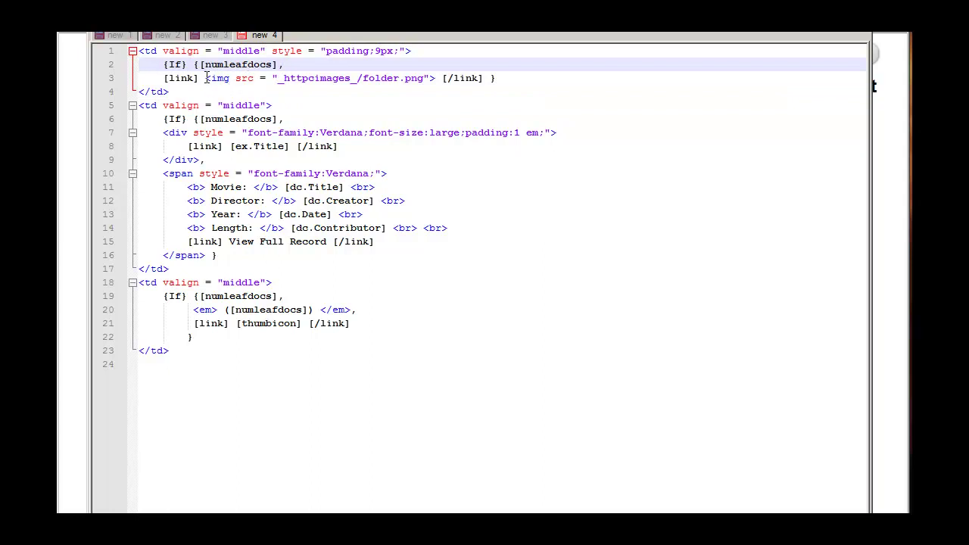
pyautogui.click(164, 78)
pyautogui.moveTo(164, 78); pyautogui.dragTo(435, 78)
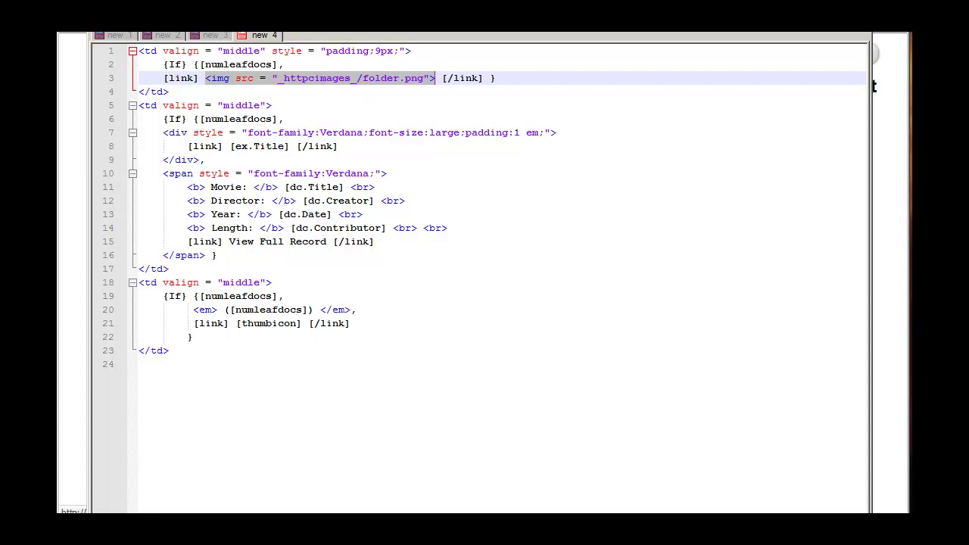
# - Check folder.png in the collection's images folder, and compare the linked image code with the folder icon in the genre/subject list
pyautogui.hotkey('alt', 'Tab')
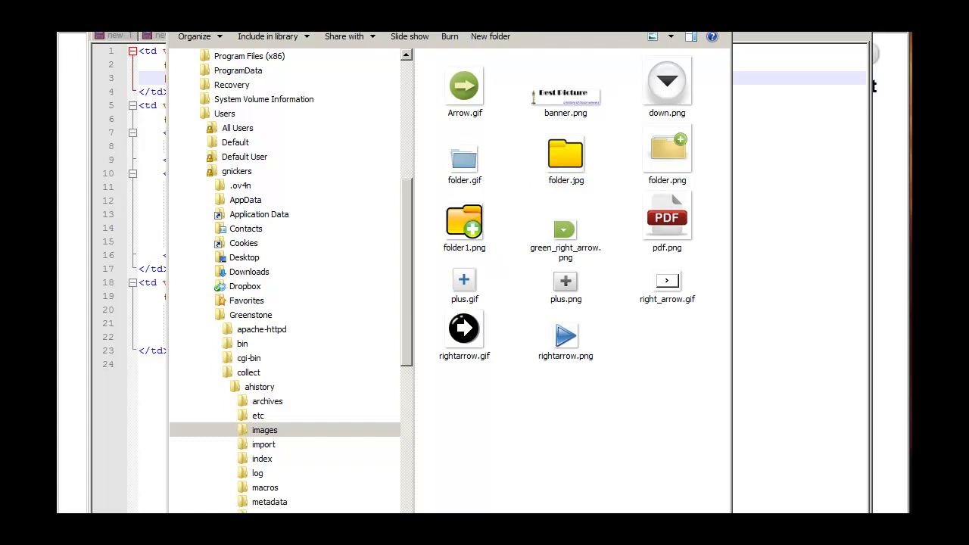
pyautogui.click(737, 41)
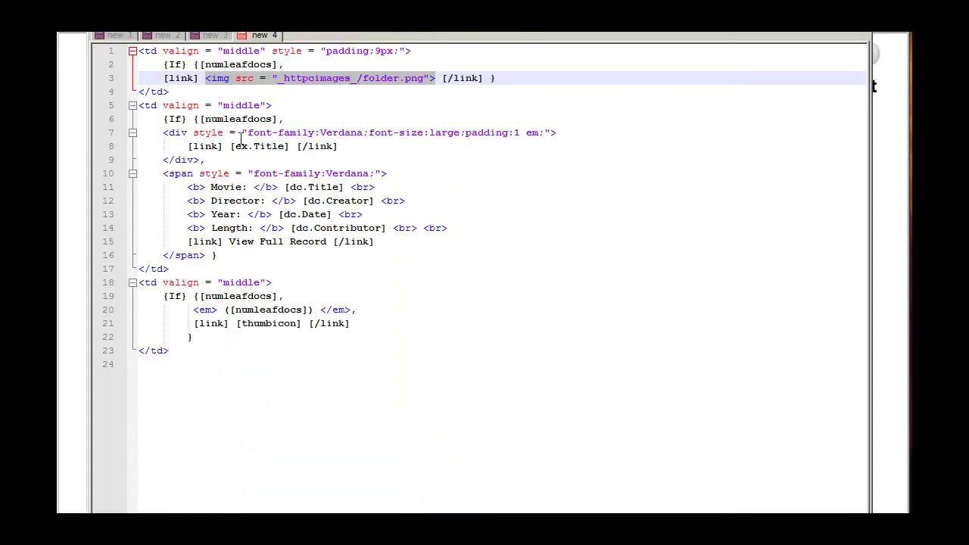
pyautogui.click(358, 86)
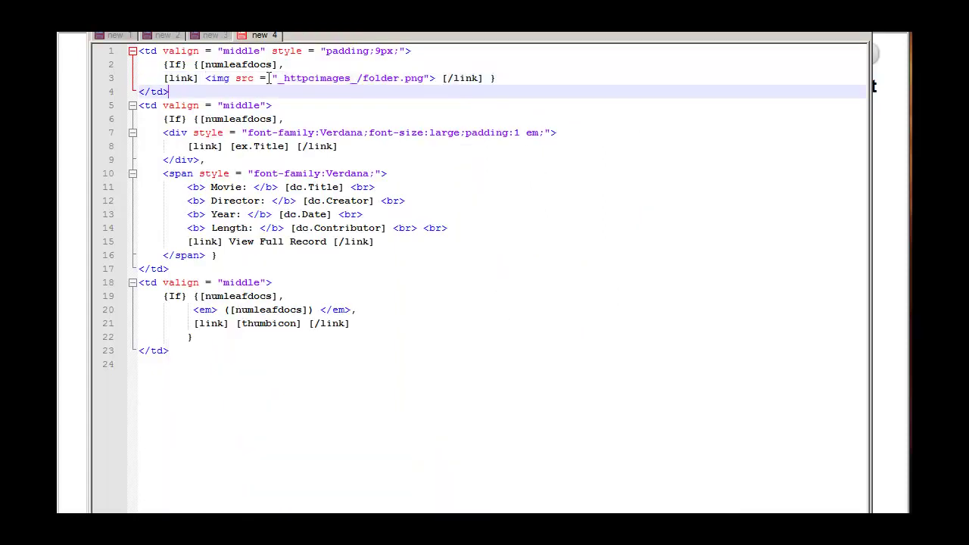
pyautogui.moveTo(164, 78); pyautogui.dragTo(199, 81)
pyautogui.moveTo(442, 78); pyautogui.dragTo(488, 78)
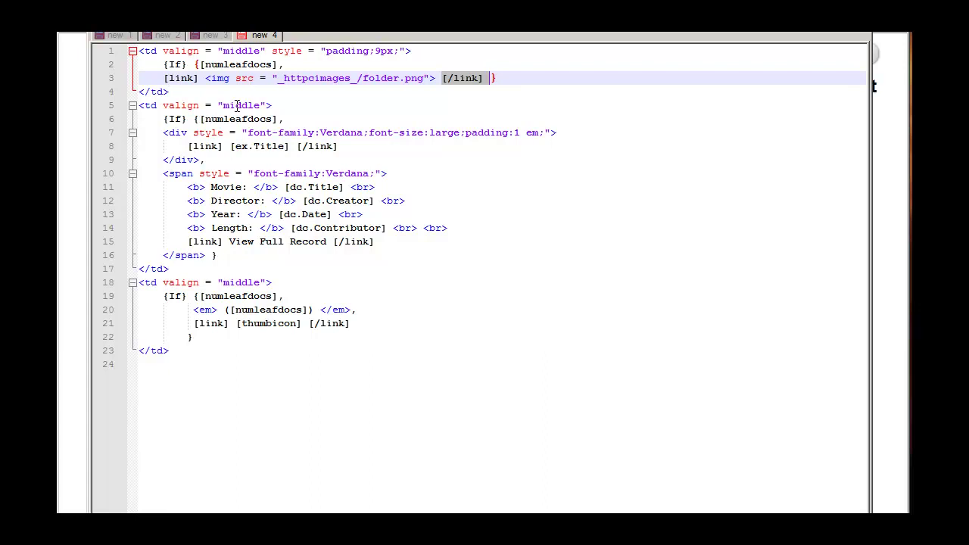
pyautogui.click(70, 123)
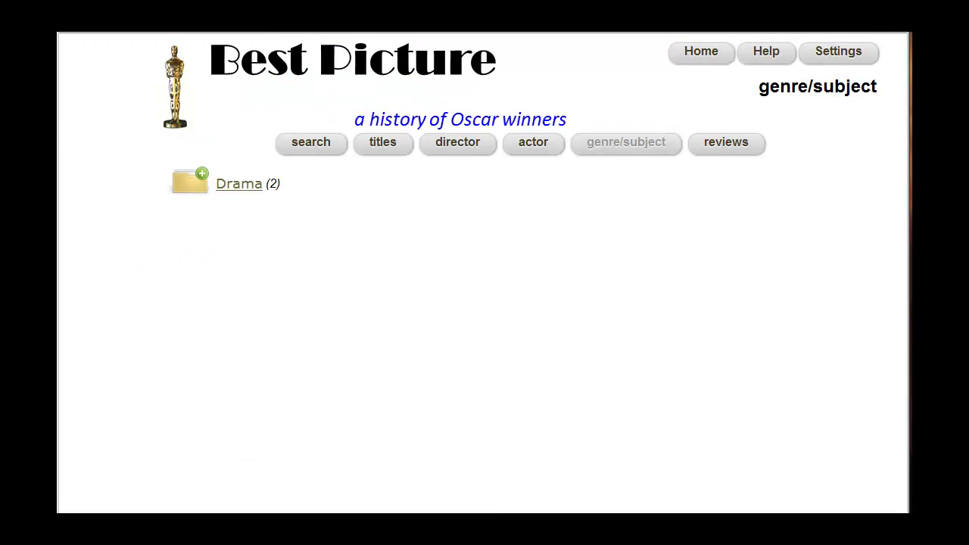
# - Examine the second table cell's numleafdocs condition and linked ex.Title in the format code, comparing them with the Drama entry
pyautogui.hotkey('alt', 'Tab')
pyautogui.moveTo(141, 106); pyautogui.dragTo(234, 140)
pyautogui.click(216, 122)
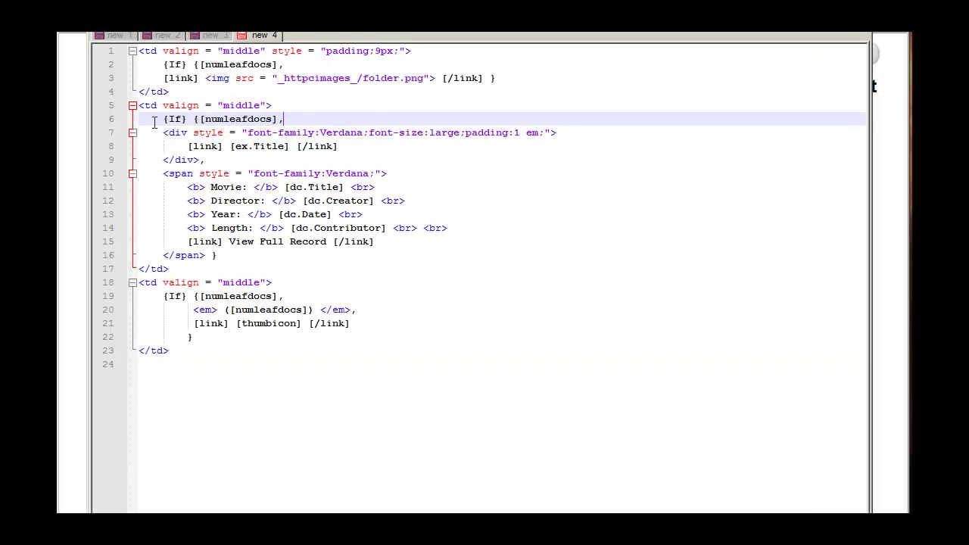
pyautogui.moveTo(161, 120); pyautogui.dragTo(307, 119)
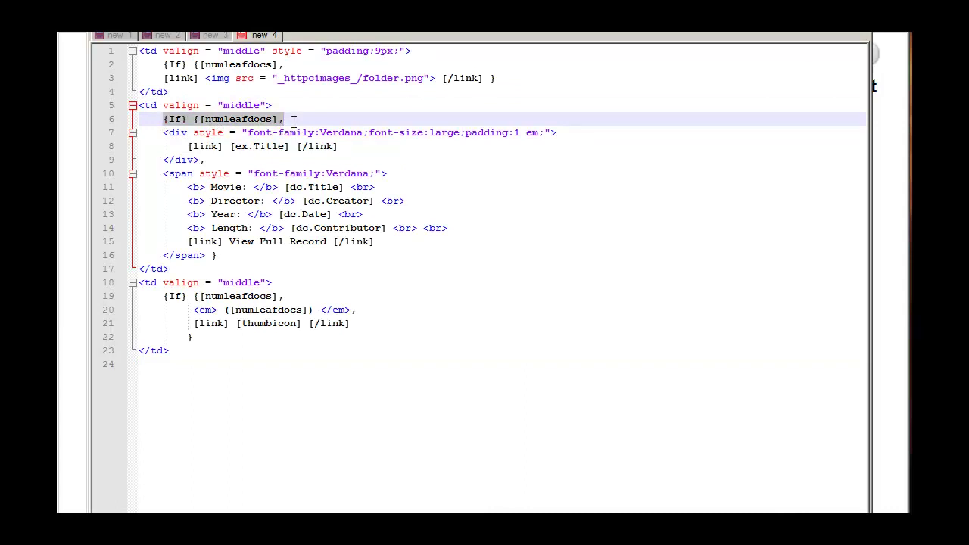
pyautogui.click(217, 136)
pyautogui.moveTo(190, 146); pyautogui.dragTo(345, 149)
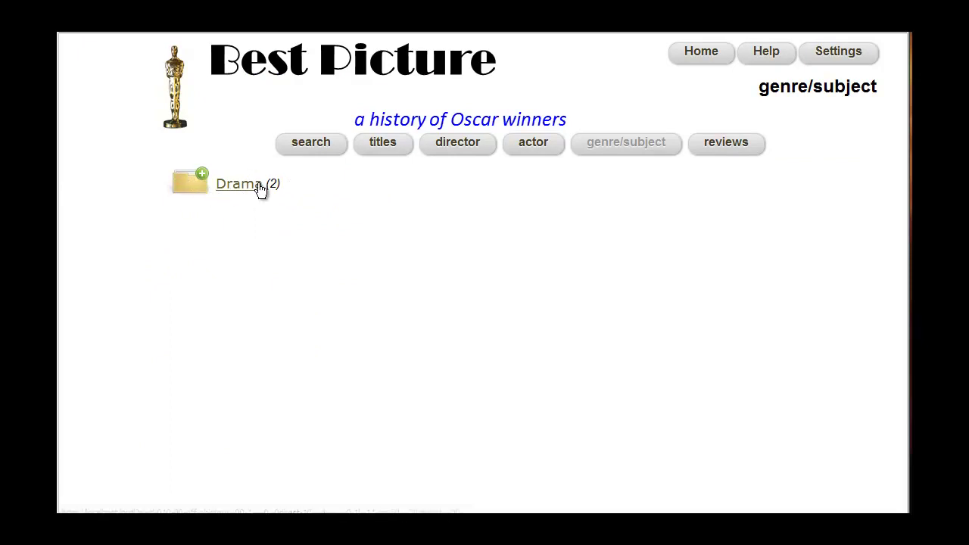
# - Examine the third table cell's numleafdocs condition and the emphasized document count in the format code
pyautogui.hotkey('alt', 'Tab')
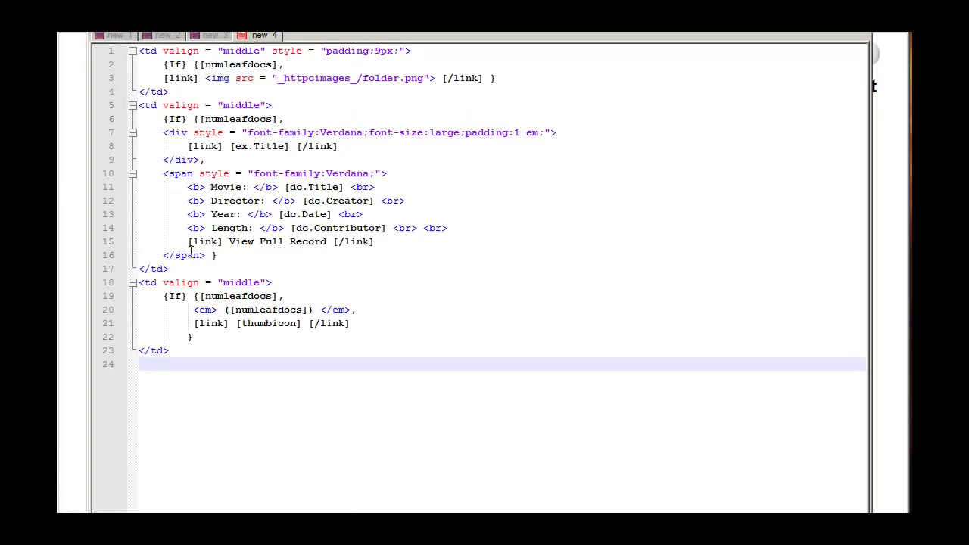
pyautogui.moveTo(140, 282); pyautogui.dragTo(182, 352)
pyautogui.click(295, 310)
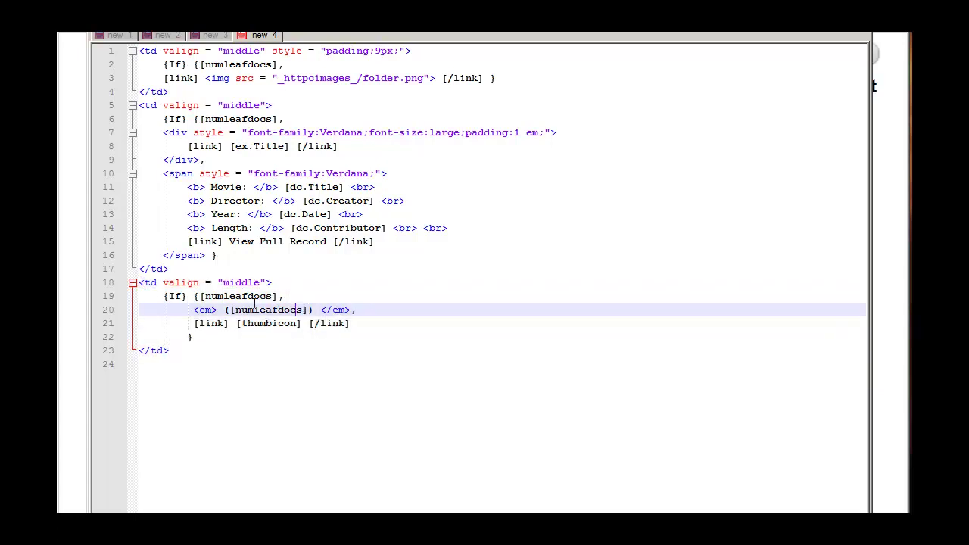
pyautogui.click(292, 295)
pyautogui.moveTo(193, 309); pyautogui.dragTo(381, 309)
pyautogui.click(286, 311)
pyautogui.moveTo(234, 310); pyautogui.dragTo(303, 306)
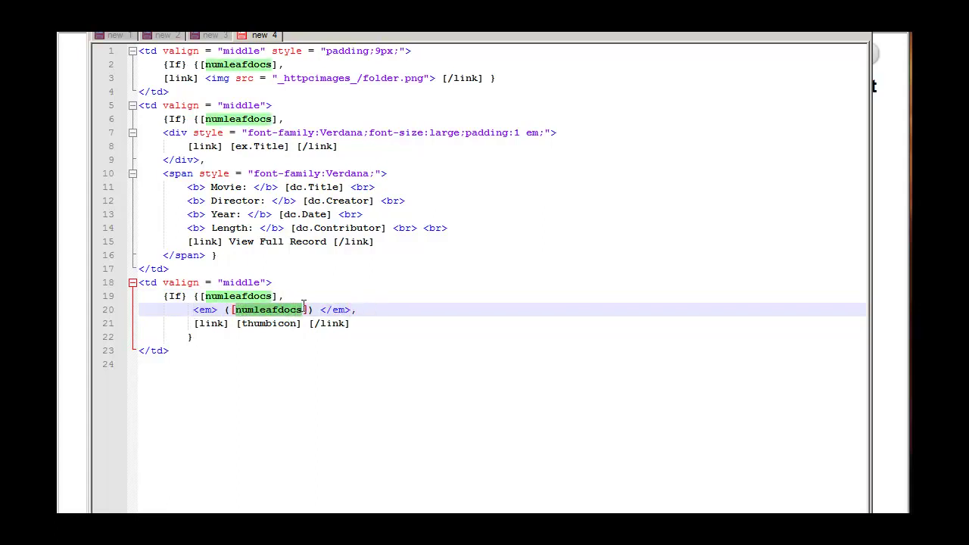
# - Return to the genre/subject list and expand the Drama folder and its Mystery subfolder
pyautogui.click(300, 350)
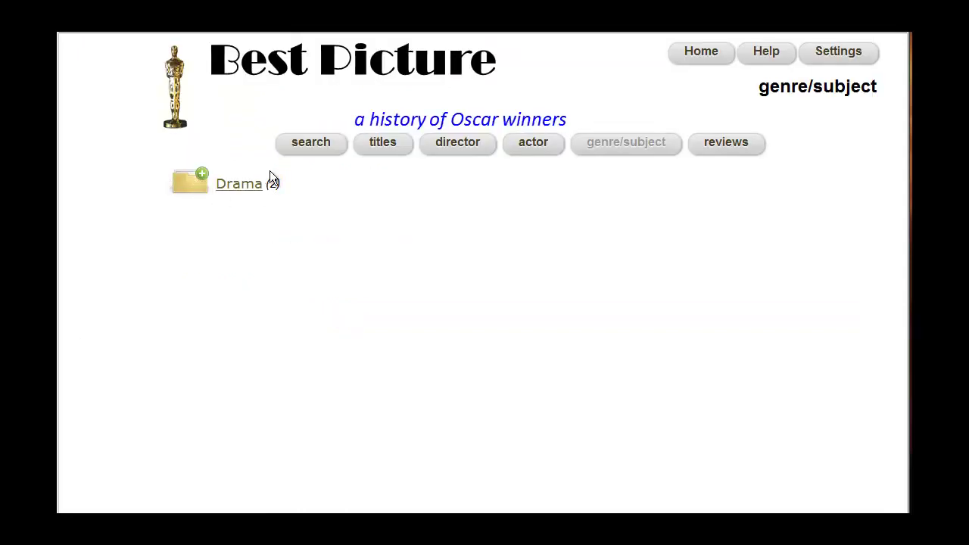
pyautogui.click(188, 184)
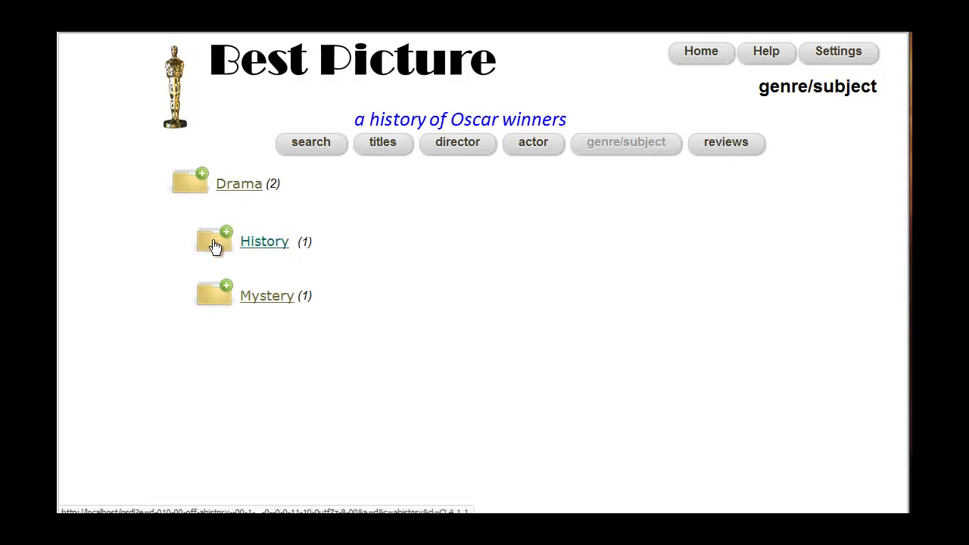
pyautogui.click(212, 295)
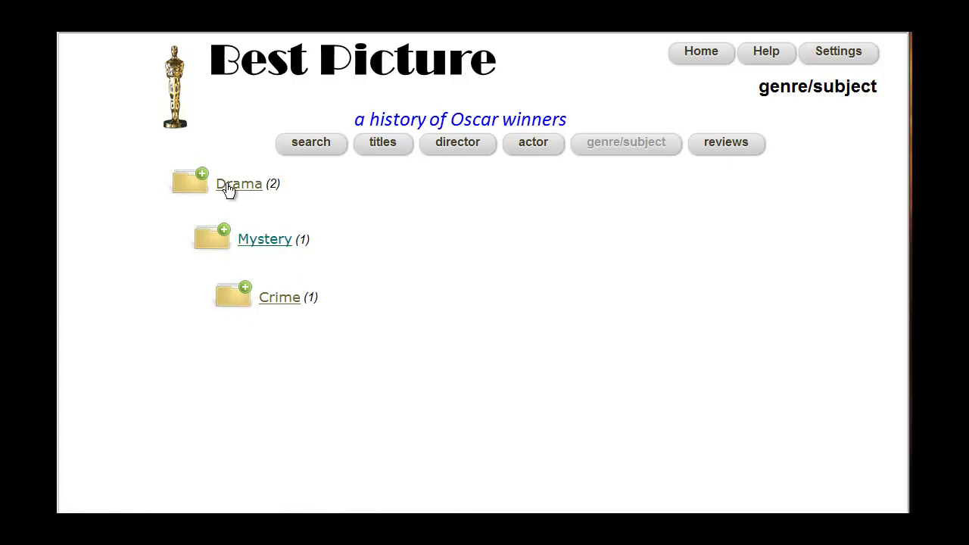
# - Examine the movie-details span block in the format code, and expand the Crime subfolder in the genre/subject list to compare
pyautogui.hotkey('alt', 'Tab')
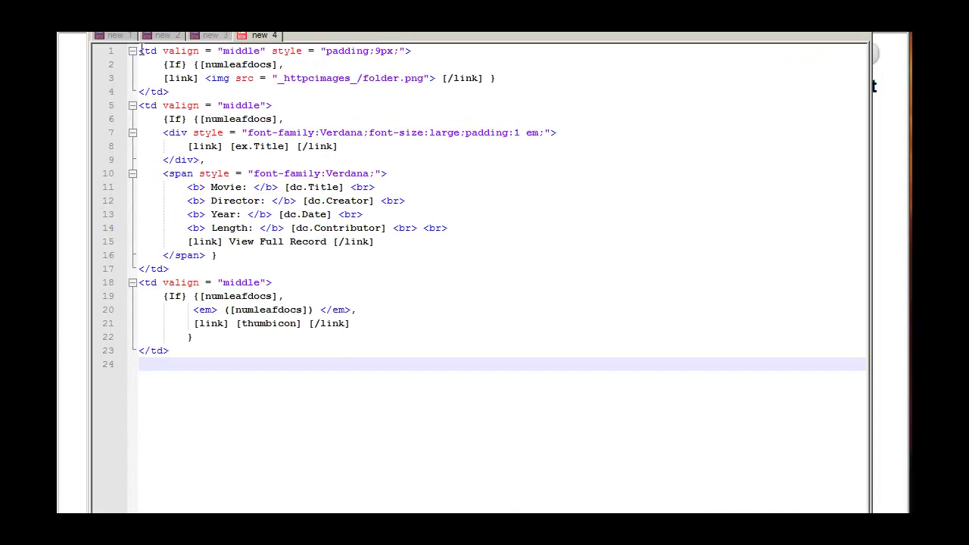
pyautogui.moveTo(164, 173); pyautogui.dragTo(391, 241)
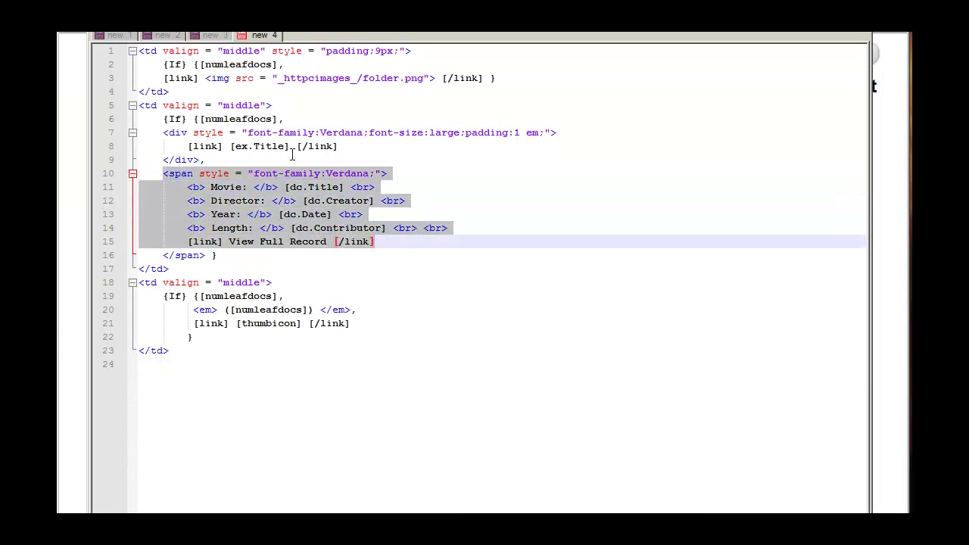
pyautogui.click(76, 271)
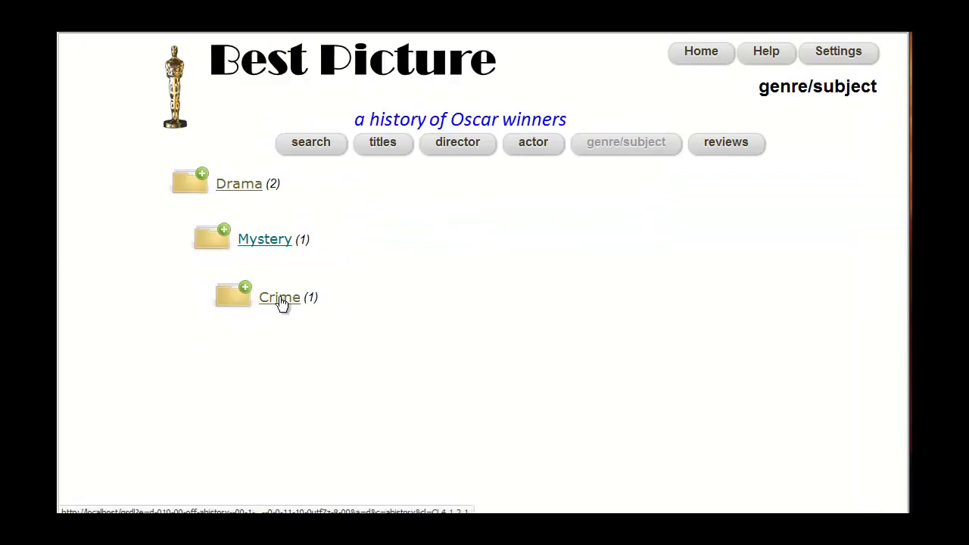
pyautogui.click(237, 306)
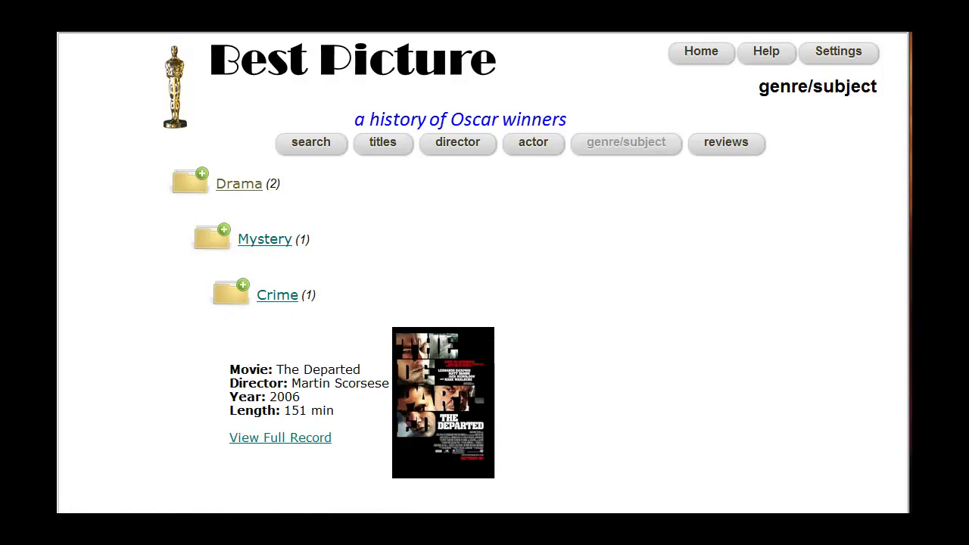
# - Examine the second table cell's alternative branch, from the comma after the div to the end of the movie-details span
pyautogui.hotkey('alt', 'Tab')
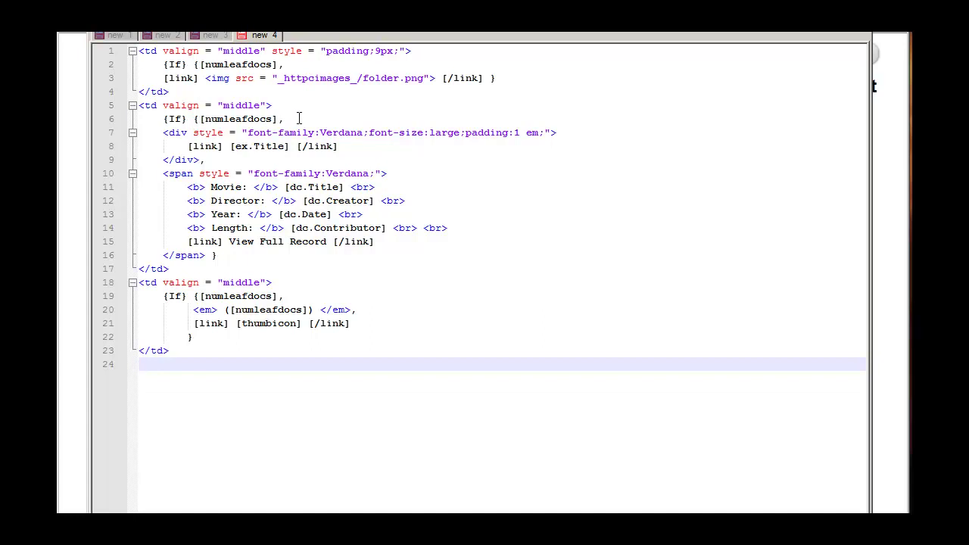
pyautogui.click(201, 160)
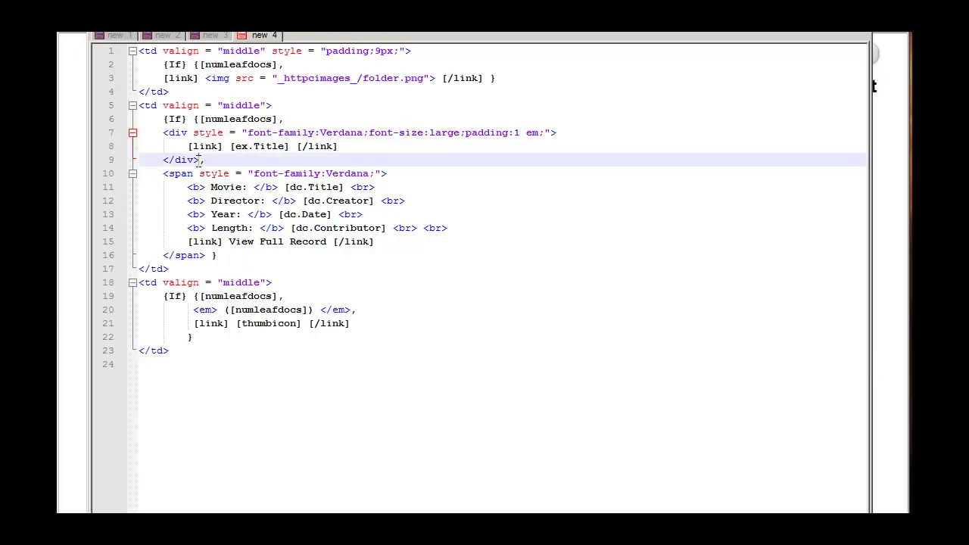
pyautogui.click(164, 176)
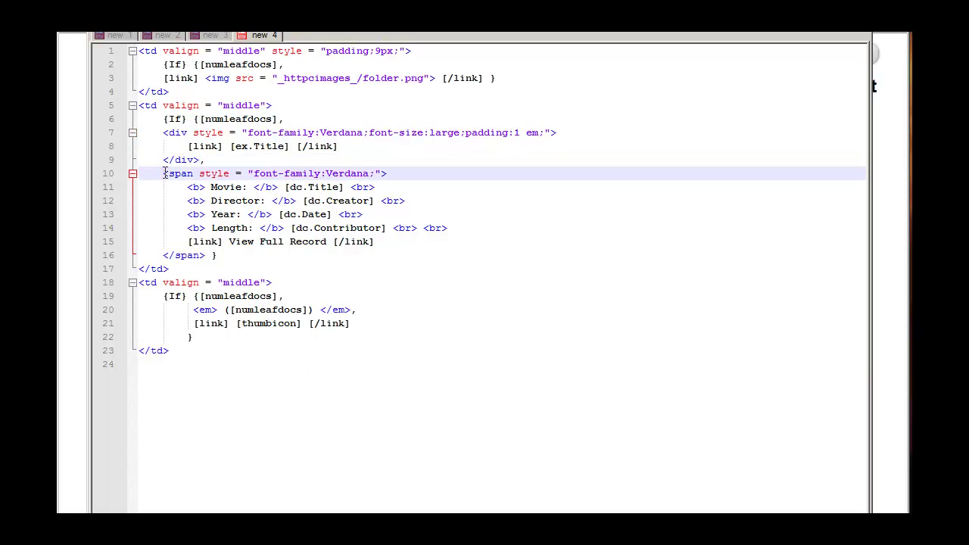
pyautogui.moveTo(165, 173); pyautogui.dragTo(388, 251)
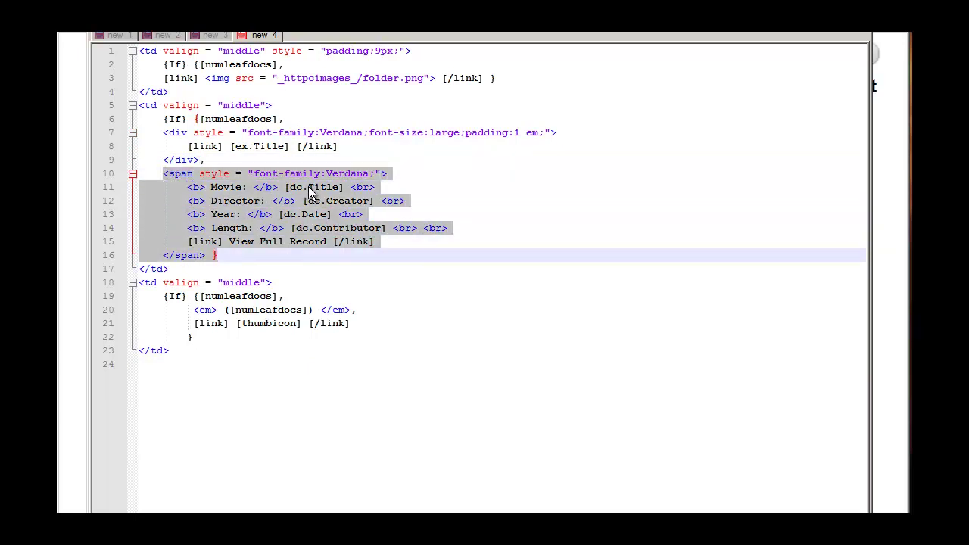
pyautogui.click(239, 252)
# - Examine the link code around View Full Record, and test that link on The Departed's entry before returning to the code
pyautogui.moveTo(190, 242); pyautogui.dragTo(225, 241)
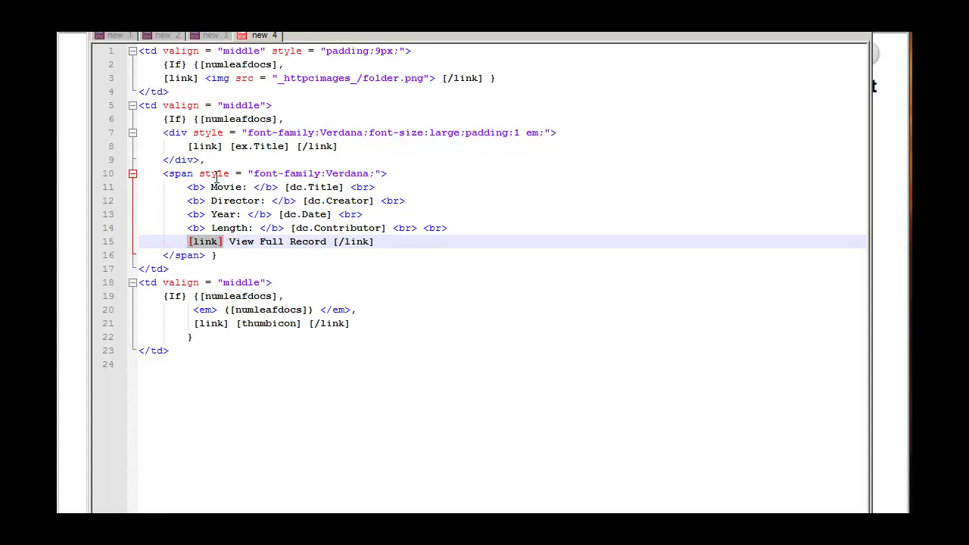
pyautogui.click(165, 78)
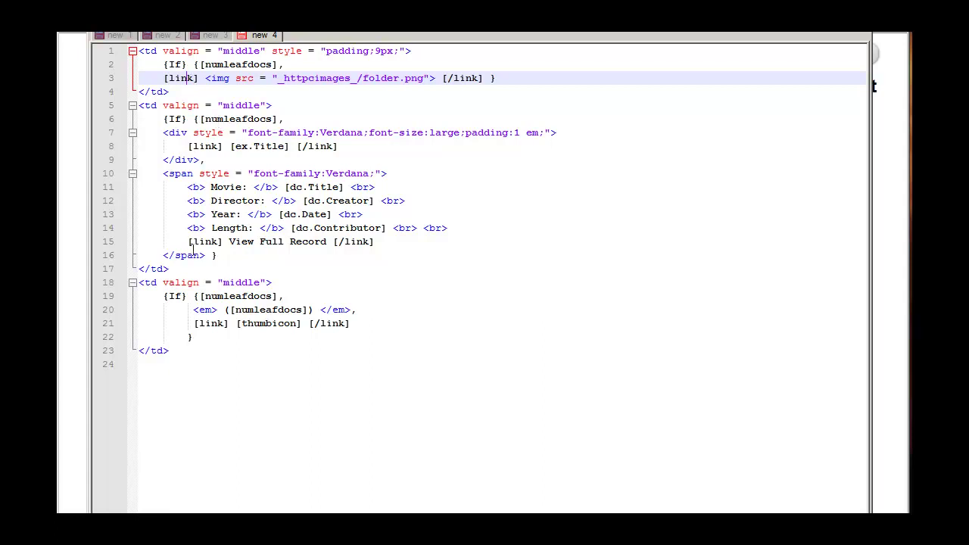
pyautogui.moveTo(188, 241); pyautogui.dragTo(223, 241)
pyautogui.click(221, 340)
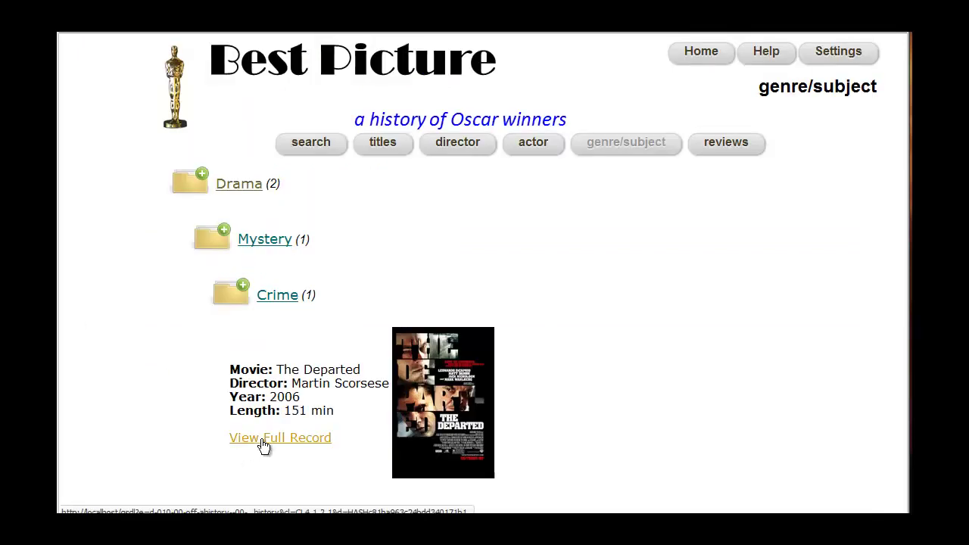
pyautogui.click(262, 443)
pyautogui.hotkey('alt', 'Left')
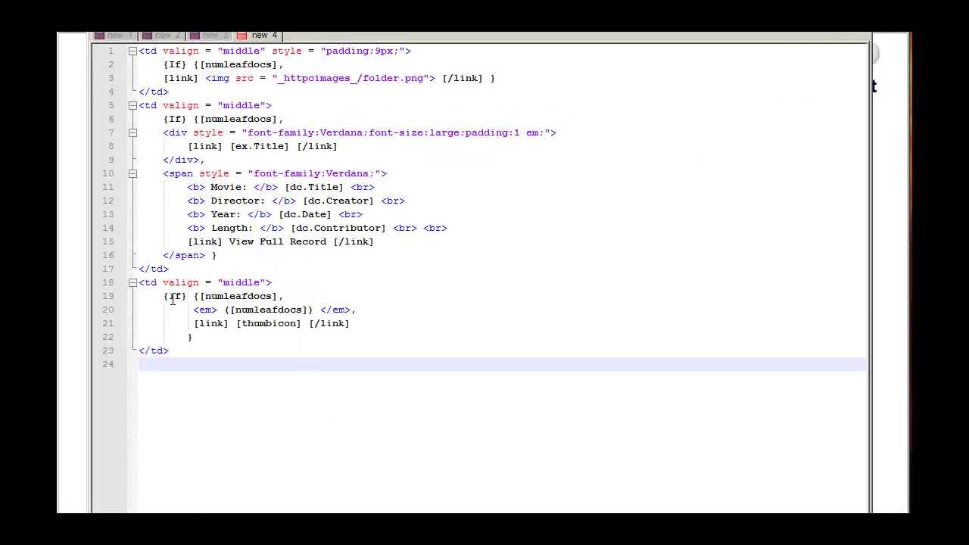
# - Examine the third table cell's two numleafdocs branches, including the linked thumbicon alternative
pyautogui.click(283, 296)
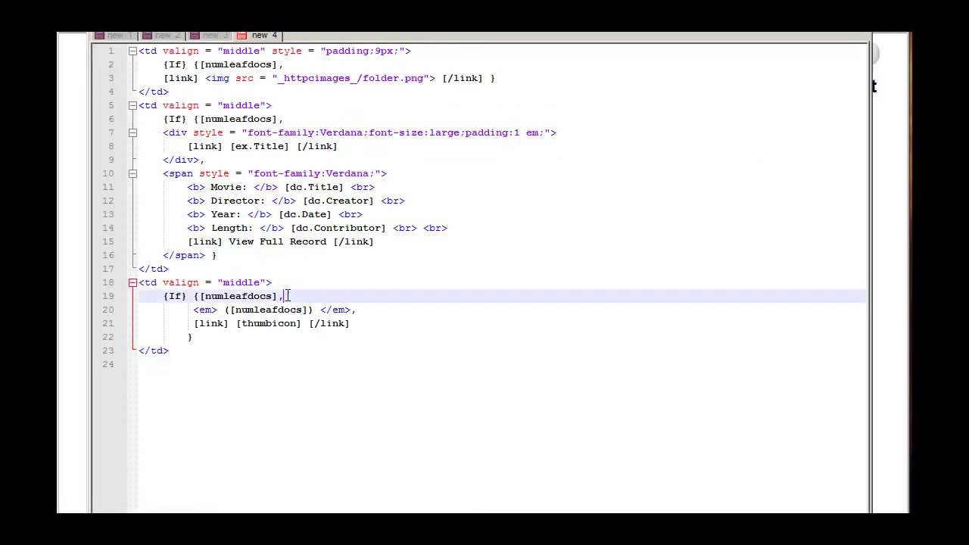
pyautogui.click(352, 310)
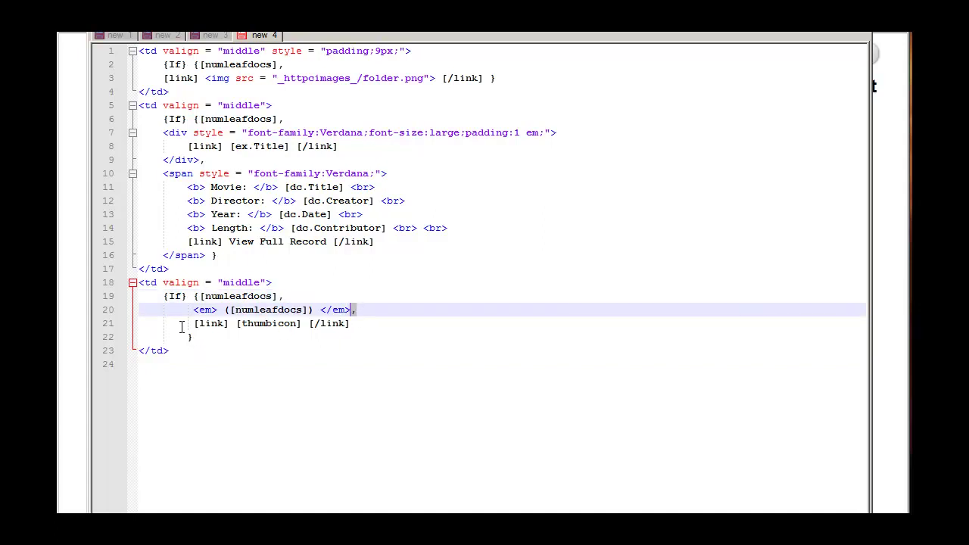
pyautogui.moveTo(195, 323); pyautogui.dragTo(228, 323)
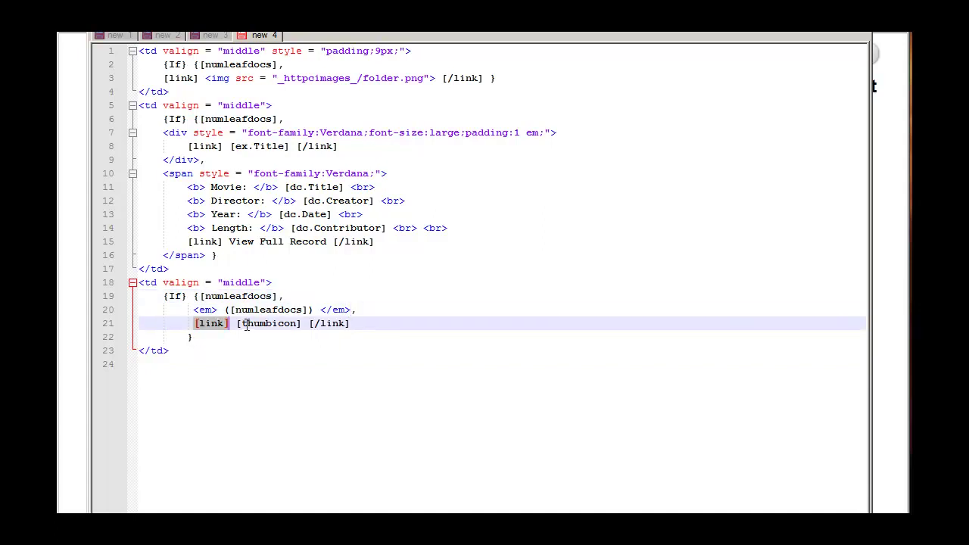
pyautogui.click(308, 323)
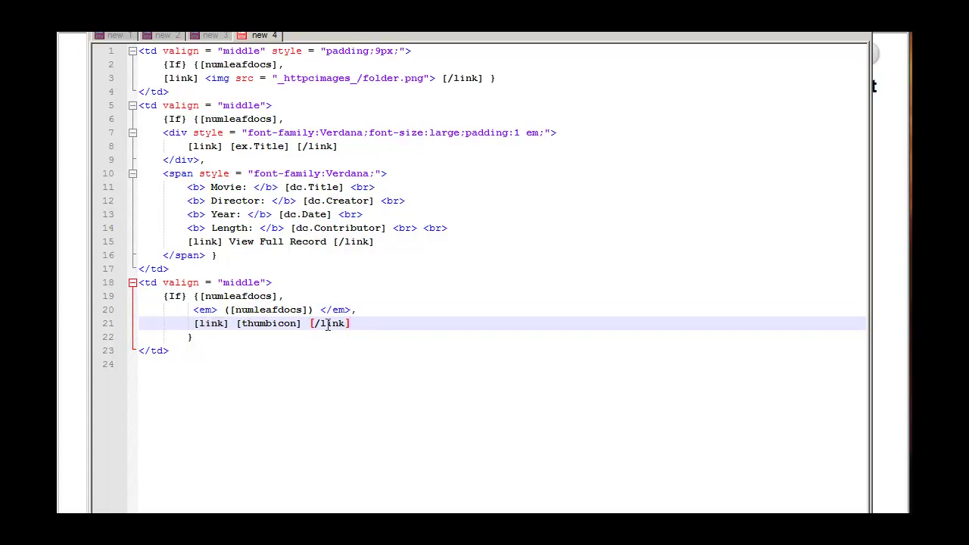
# - Test the linked poster thumbnail of The Departed in the genre/subject list, and return to the list from its record
pyautogui.hotkey('alt', 'Tab')
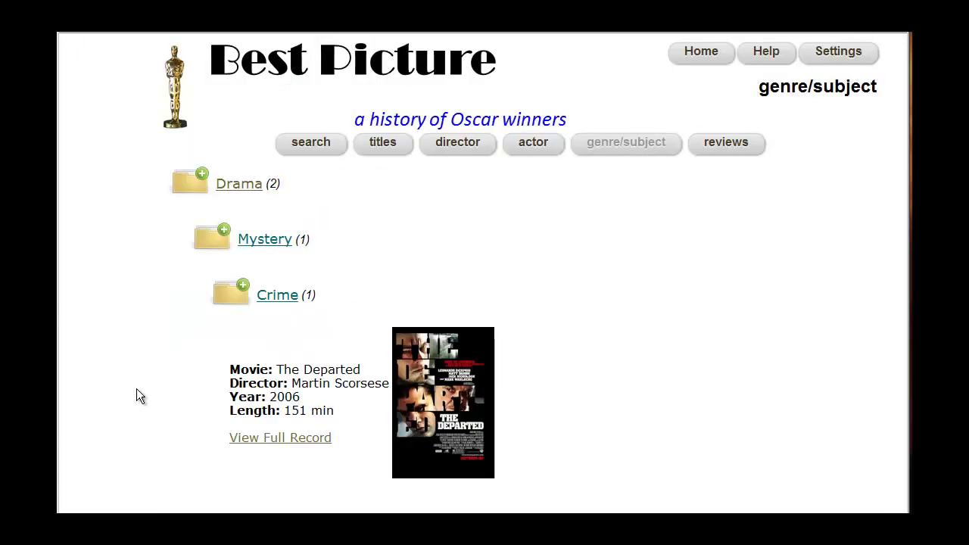
pyautogui.click(428, 390)
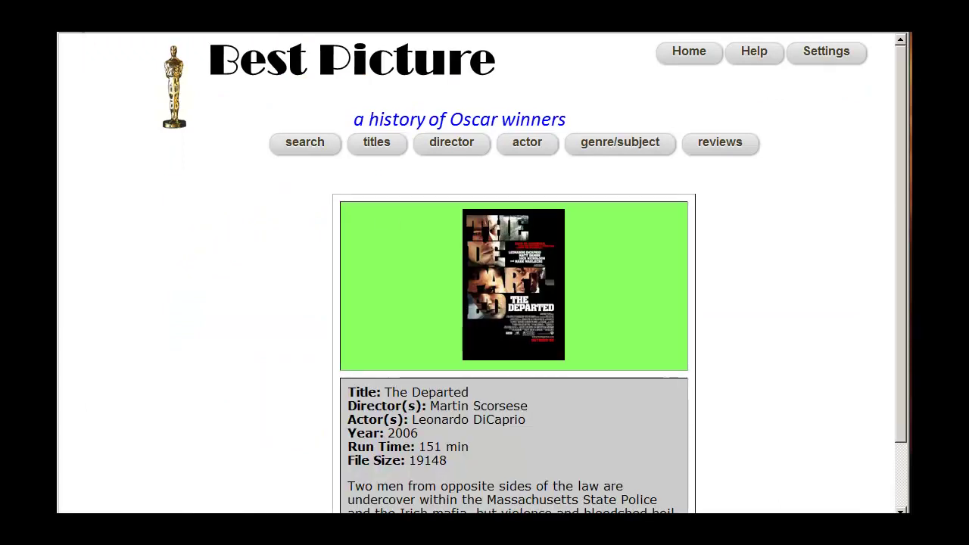
pyautogui.hotkey('alt', 'Left')
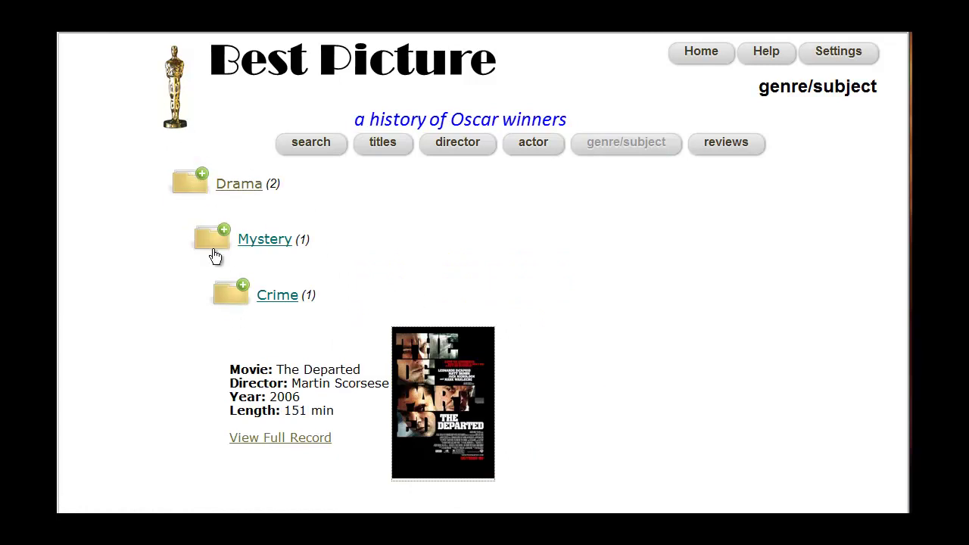
# - Collapse the Mystery subfolder, and collapse and re-expand the Drama folder in the genre/subject list
pyautogui.click(262, 240)
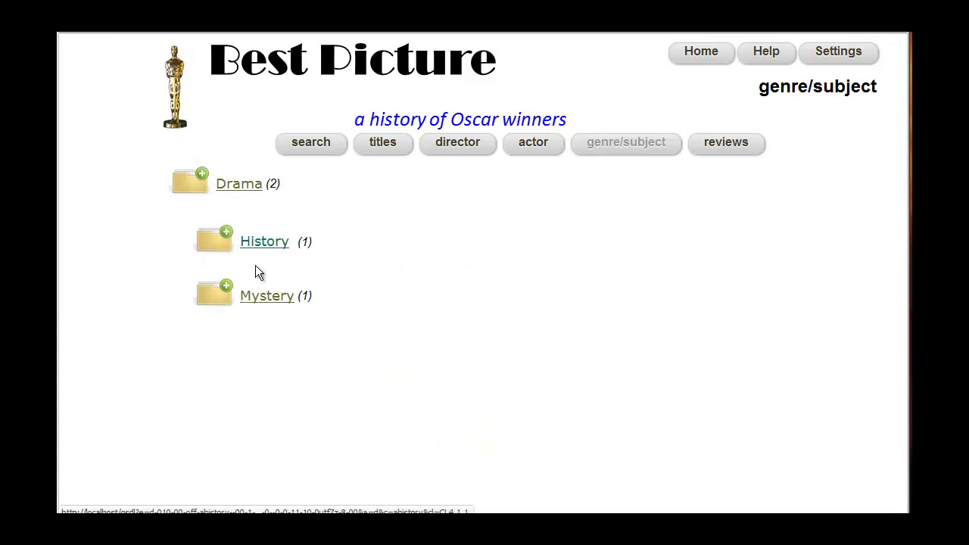
pyautogui.click(224, 186)
pyautogui.click(193, 189)
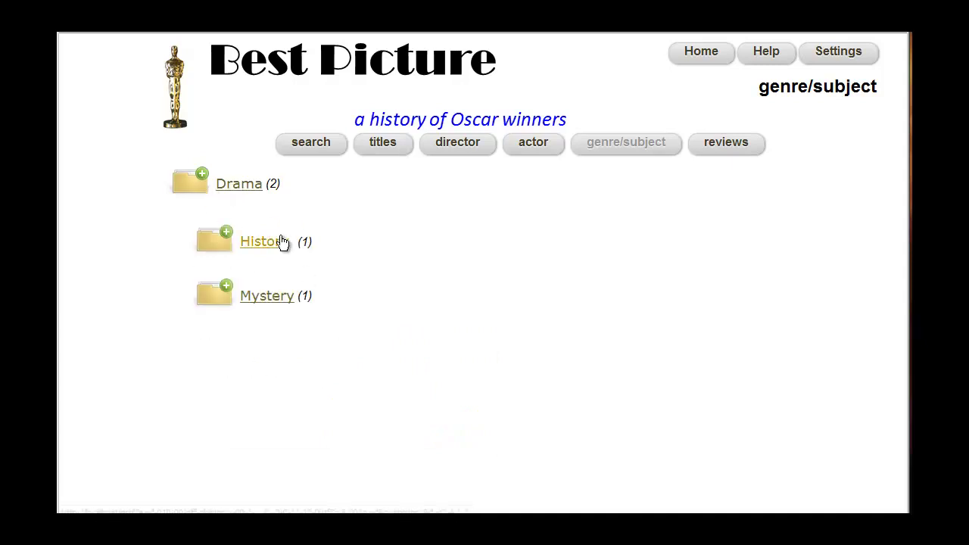